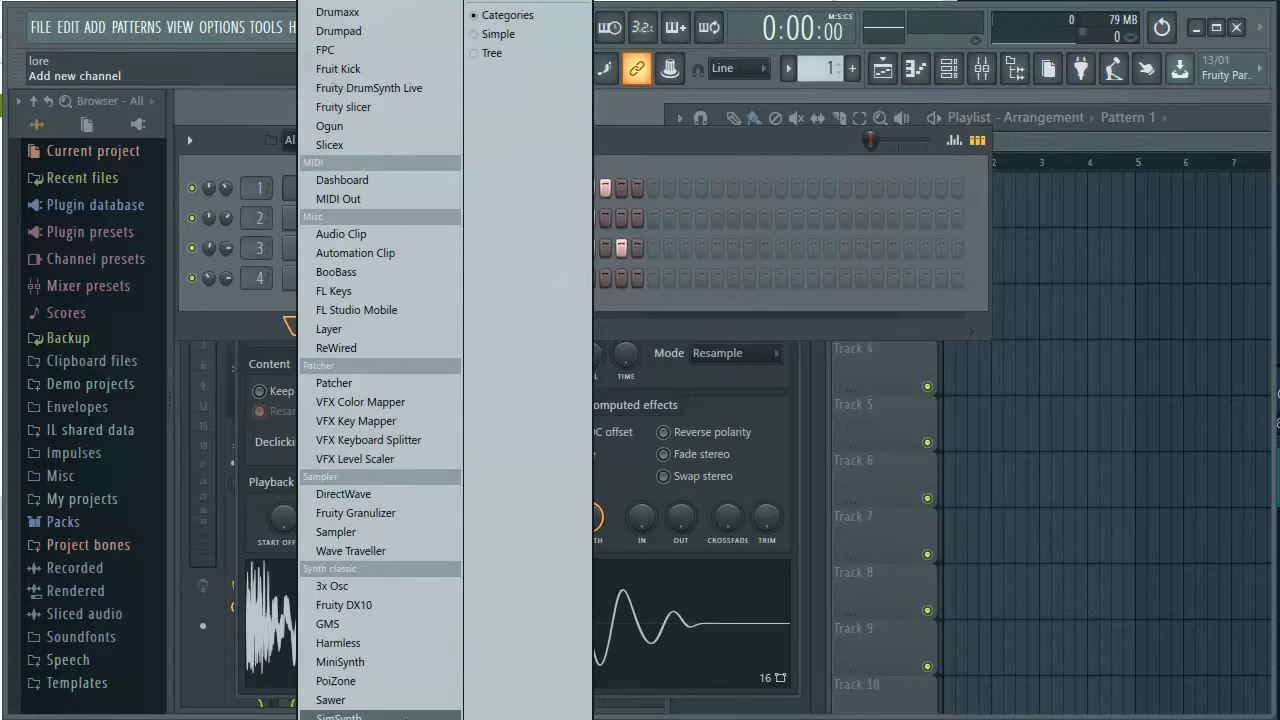
Add a Sytrus synth channel to the channel rack and move its window so the whole keyboard shows.
click(400, 717)
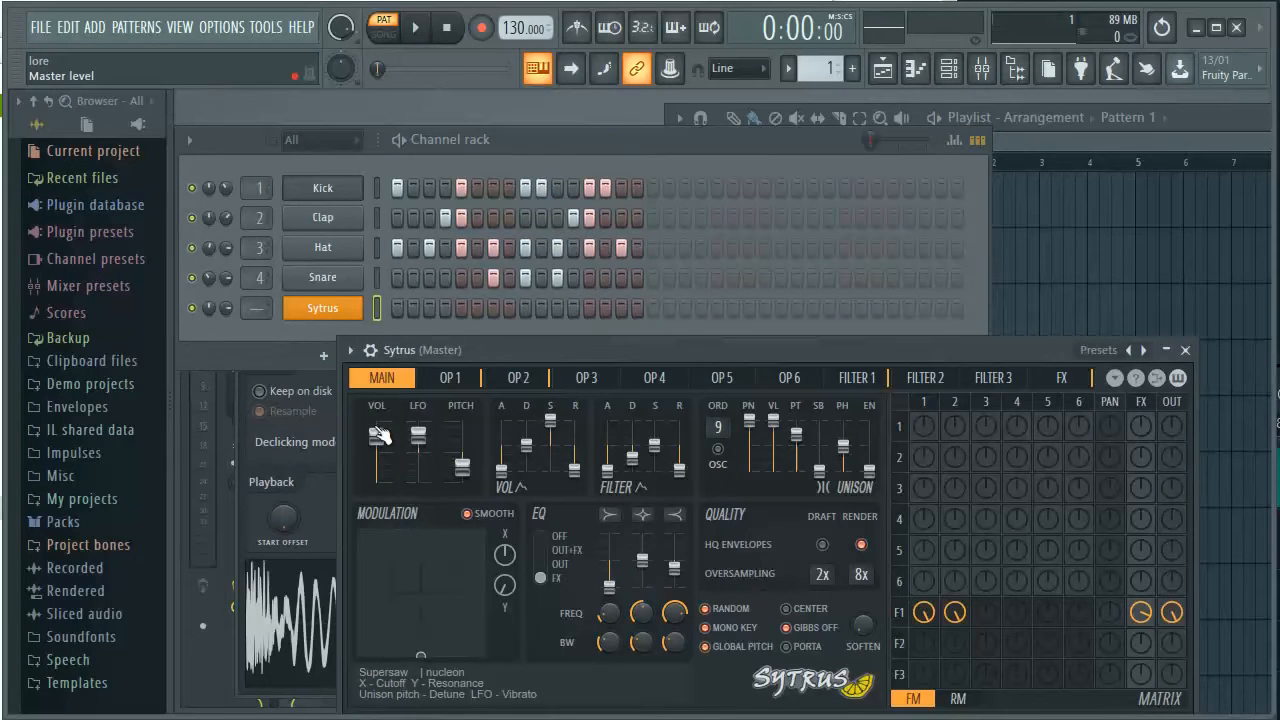
drag(523, 349, 374, 358)
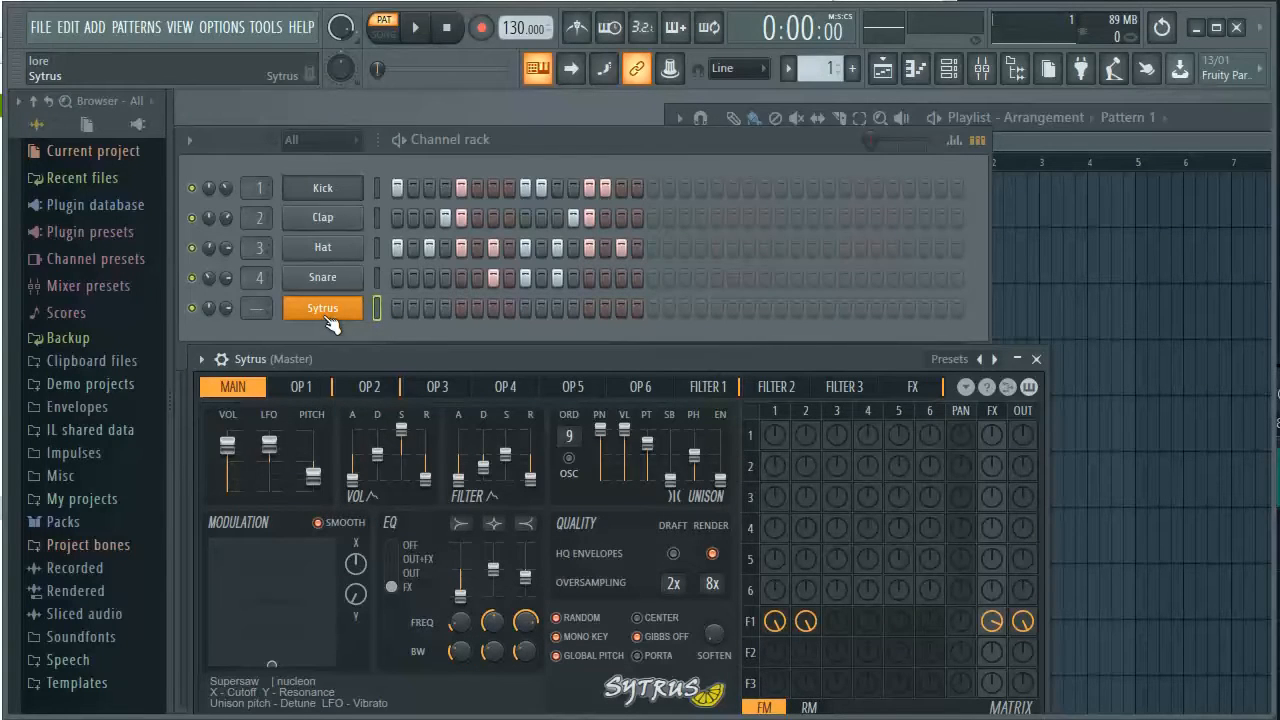
drag(448, 365, 454, 179)
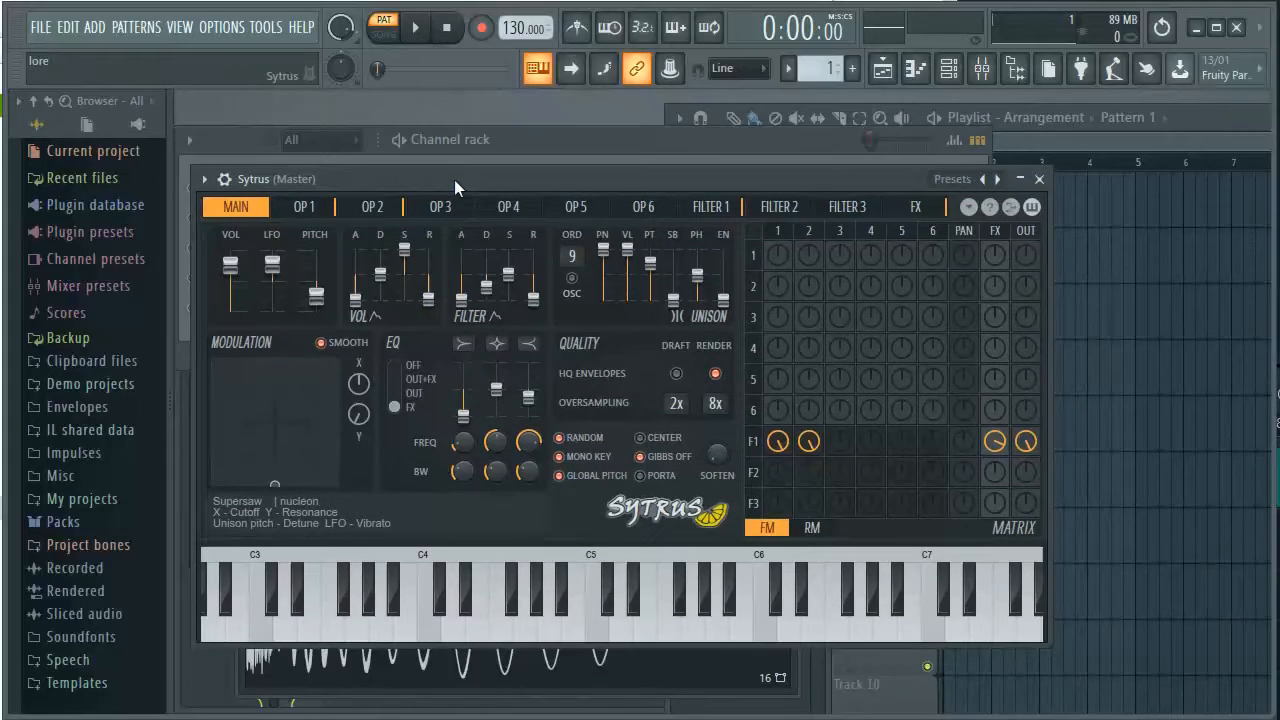
Audition the Sytrus sound by playing a series of notes between C4 and C5 on its keyboard.
click(432, 638)
click(592, 625)
click(433, 634)
click(433, 634)
click(533, 628)
click(486, 634)
click(428, 640)
click(428, 640)
click(533, 628)
click(505, 630)
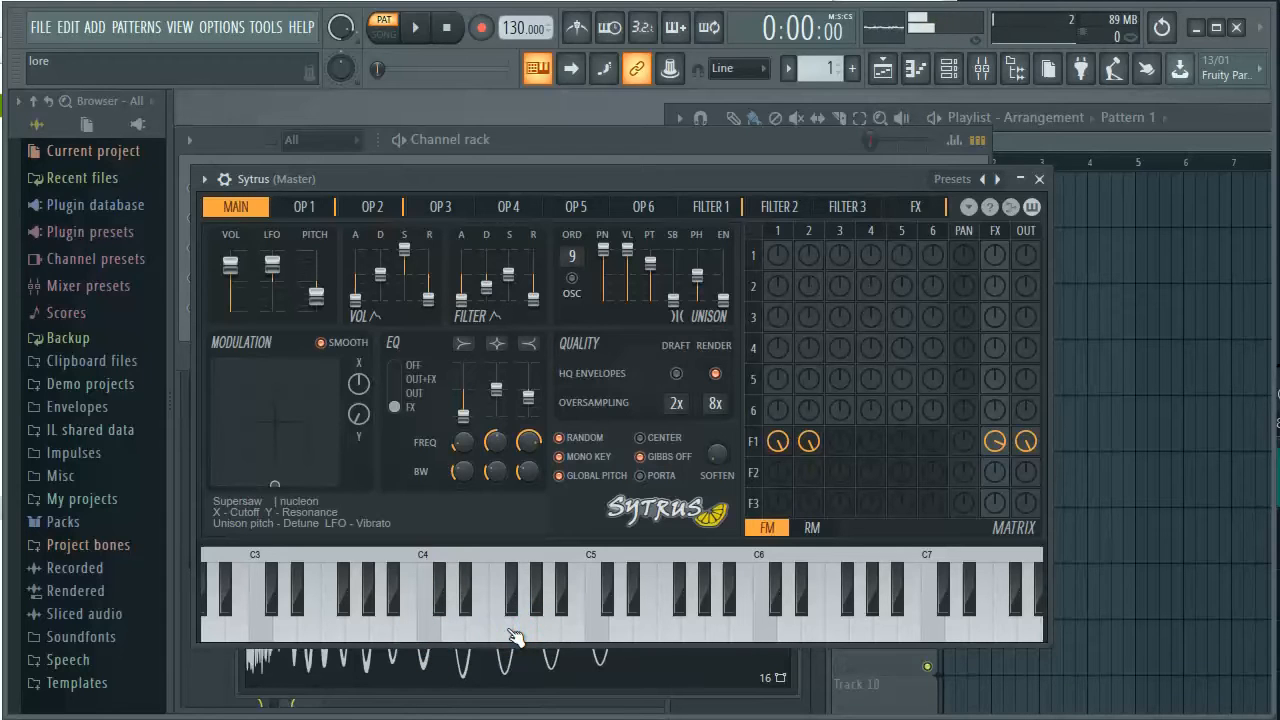
Move the channel rack up and keep it in front of the Sytrus window, checking the Sytrus channel's options.
drag(560, 141, 574, 107)
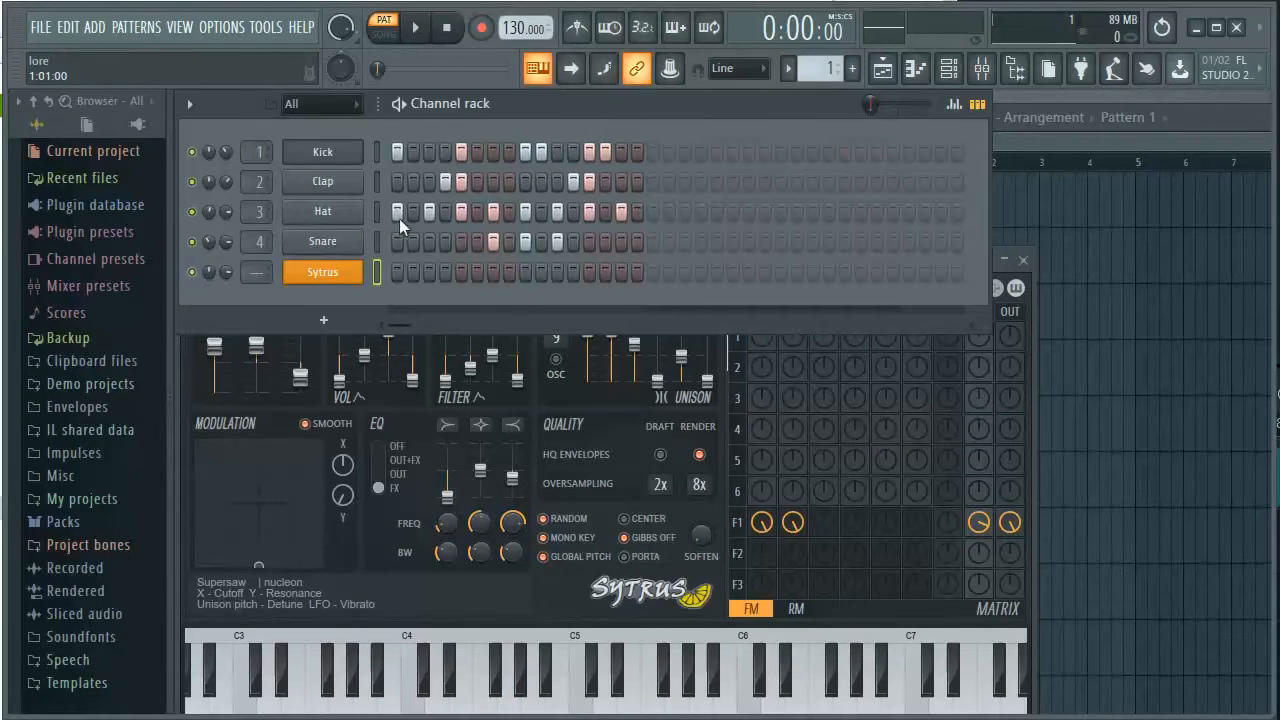
right_click(328, 268)
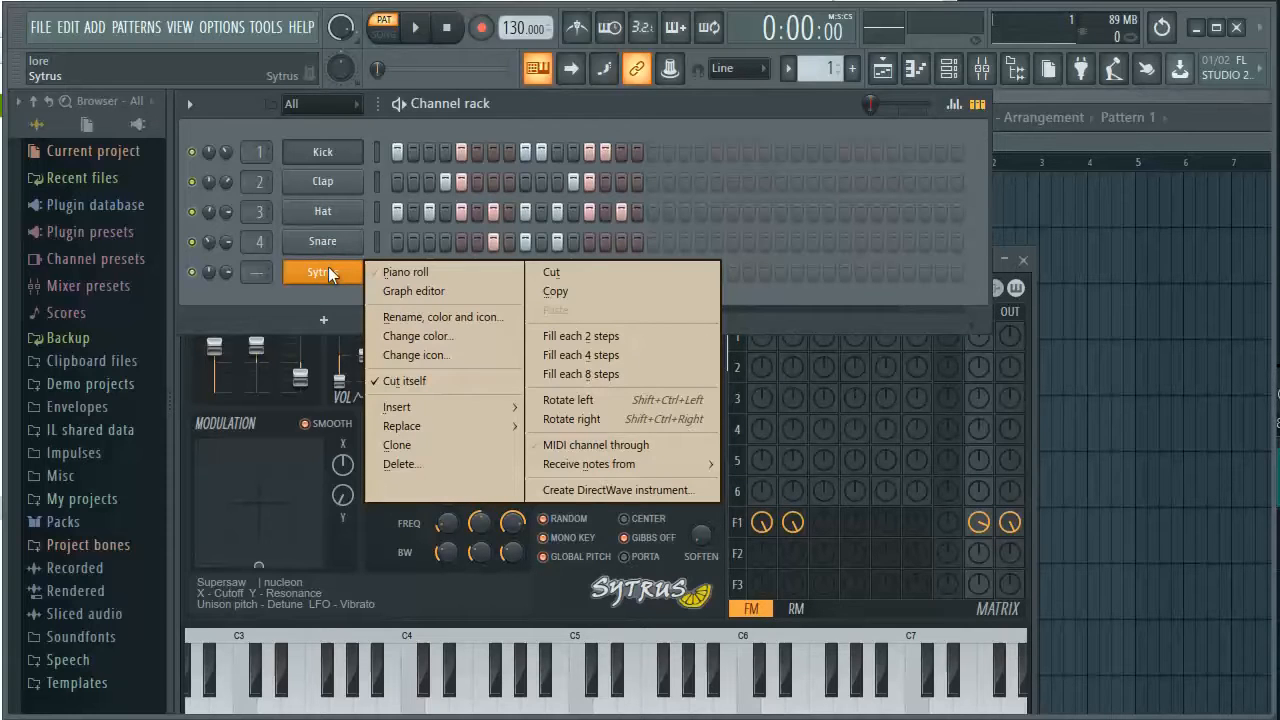
click(319, 271)
click(326, 274)
click(326, 274)
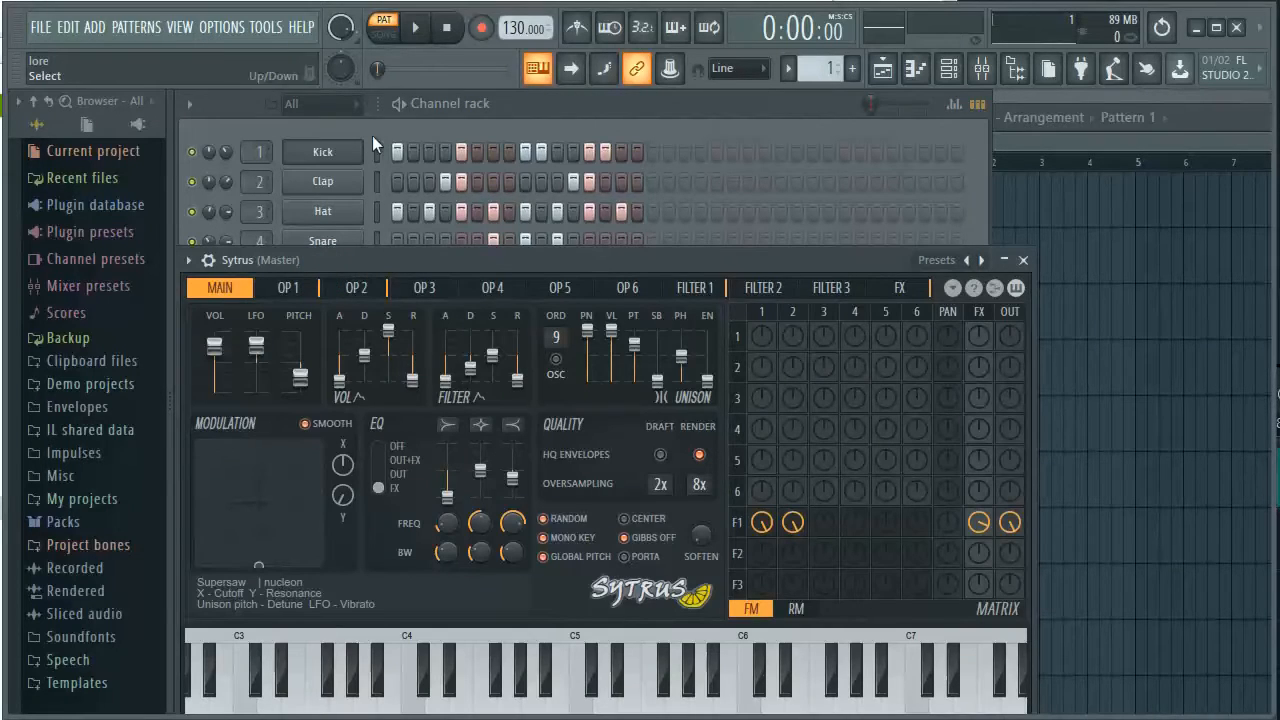
click(450, 96)
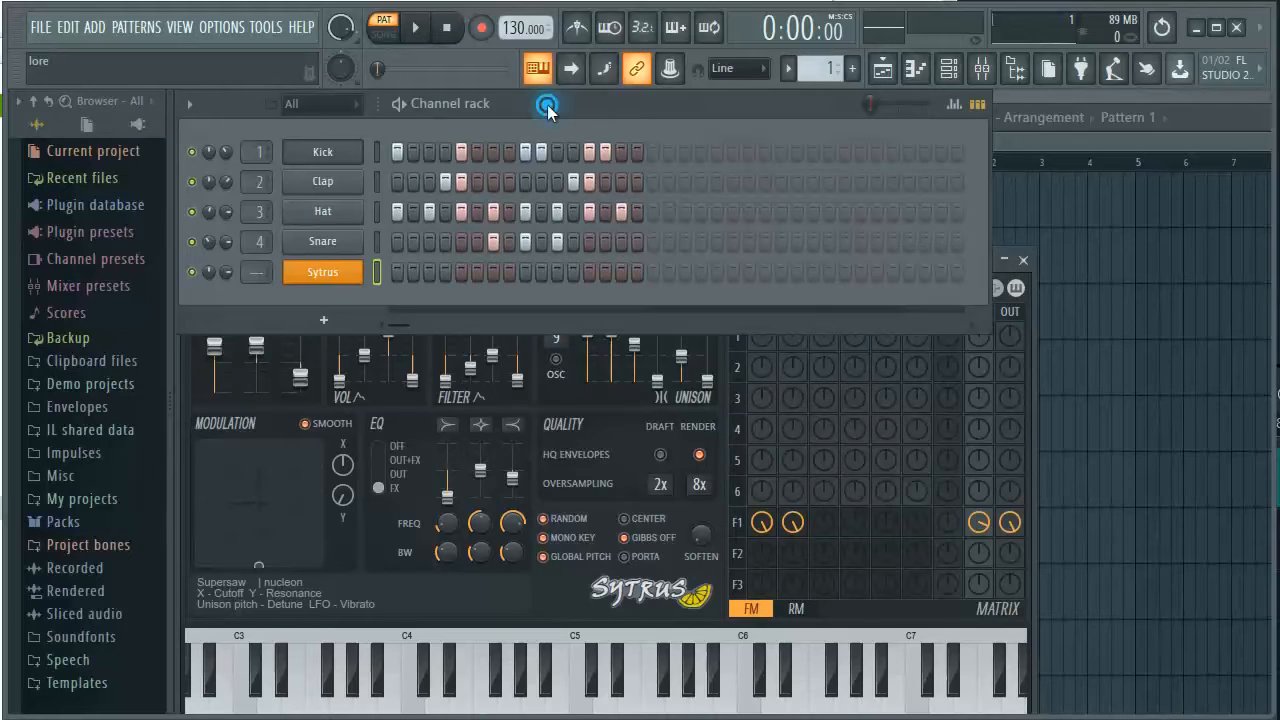
click(325, 322)
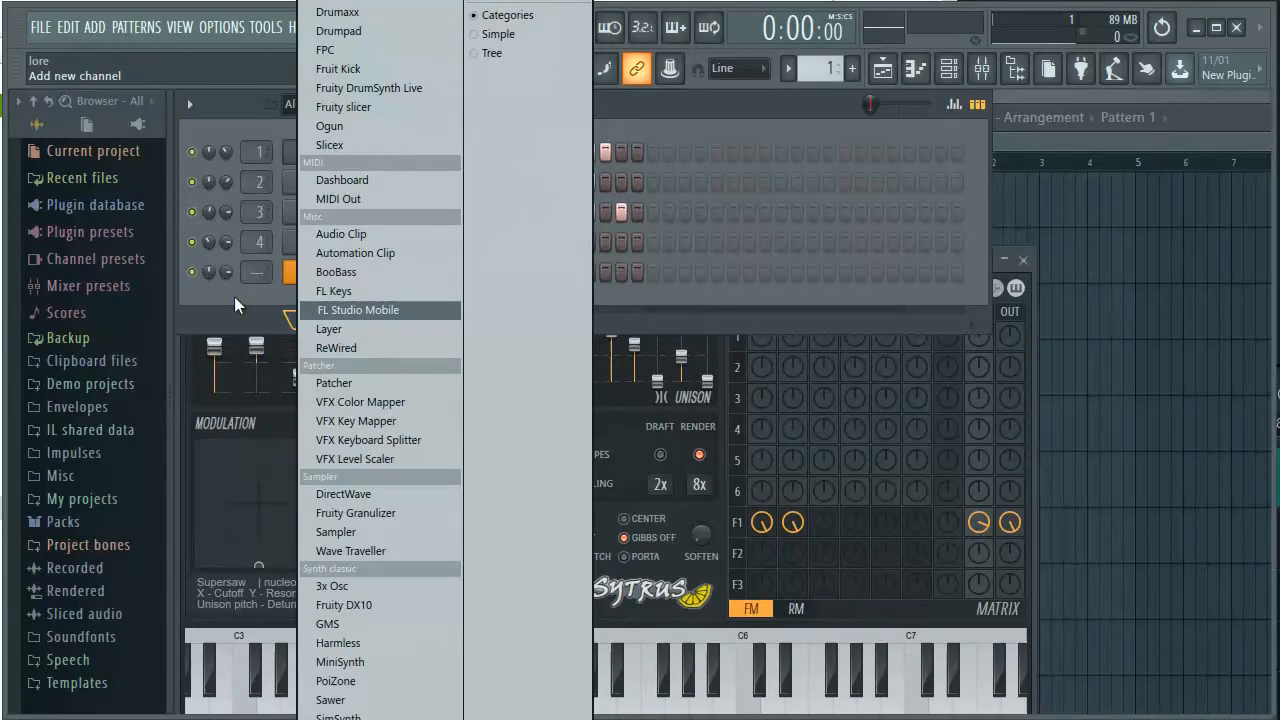
click(234, 296)
click(325, 320)
click(236, 304)
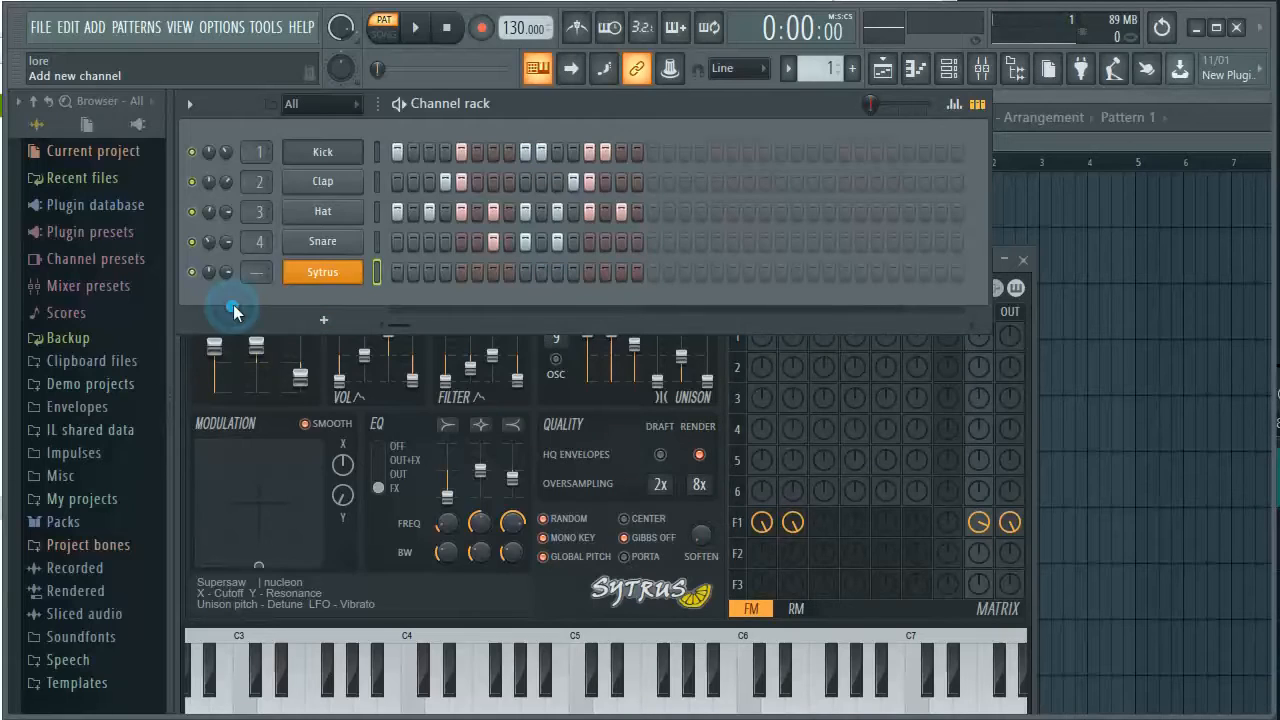
Bring the Sytrus window to the front and place it below the channel rack.
click(322, 281)
click(320, 279)
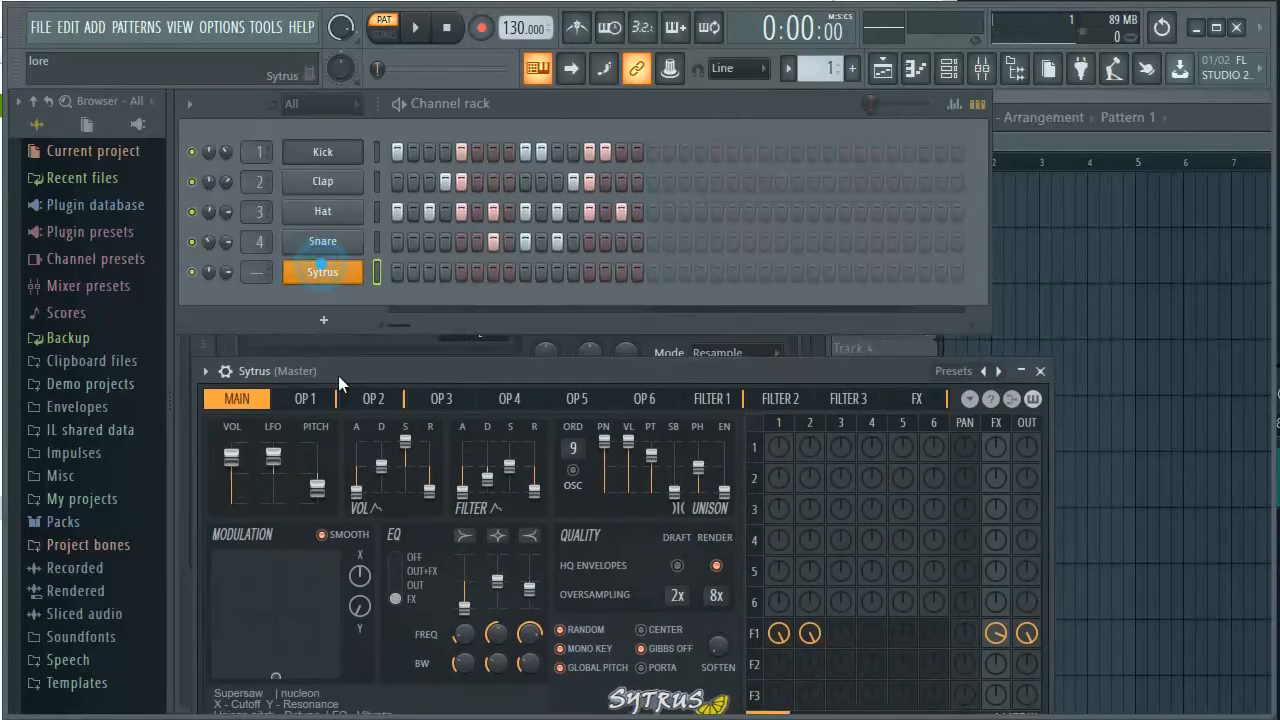
drag(317, 274, 335, 387)
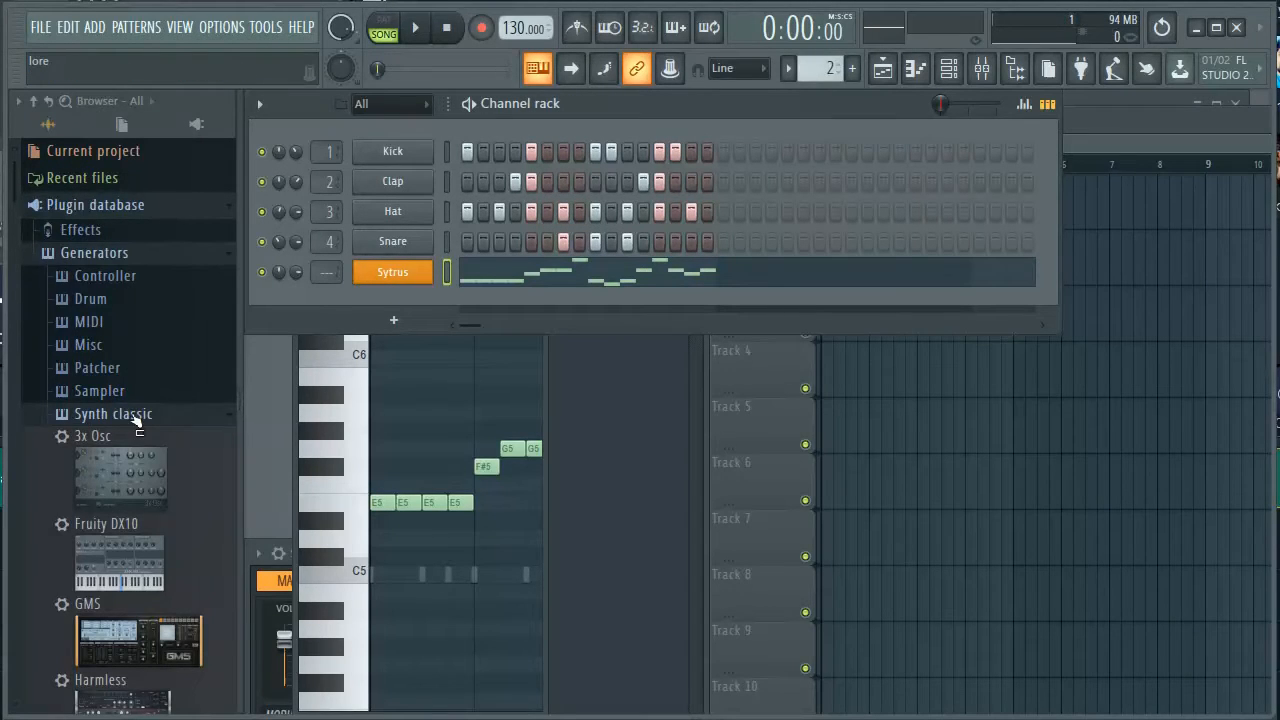
Look through the classic synths in the plugin database and open the piano roll with Sytrus as target channel.
scroll(138, 422, down, 10)
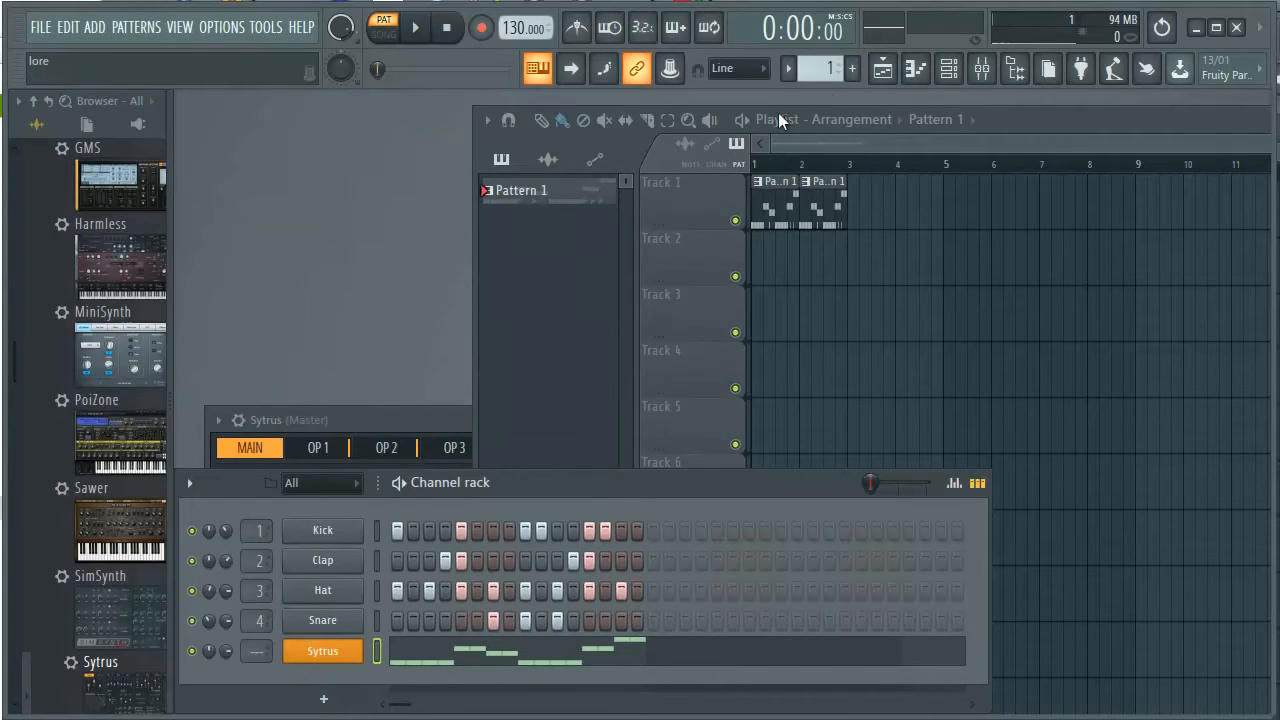
click(926, 78)
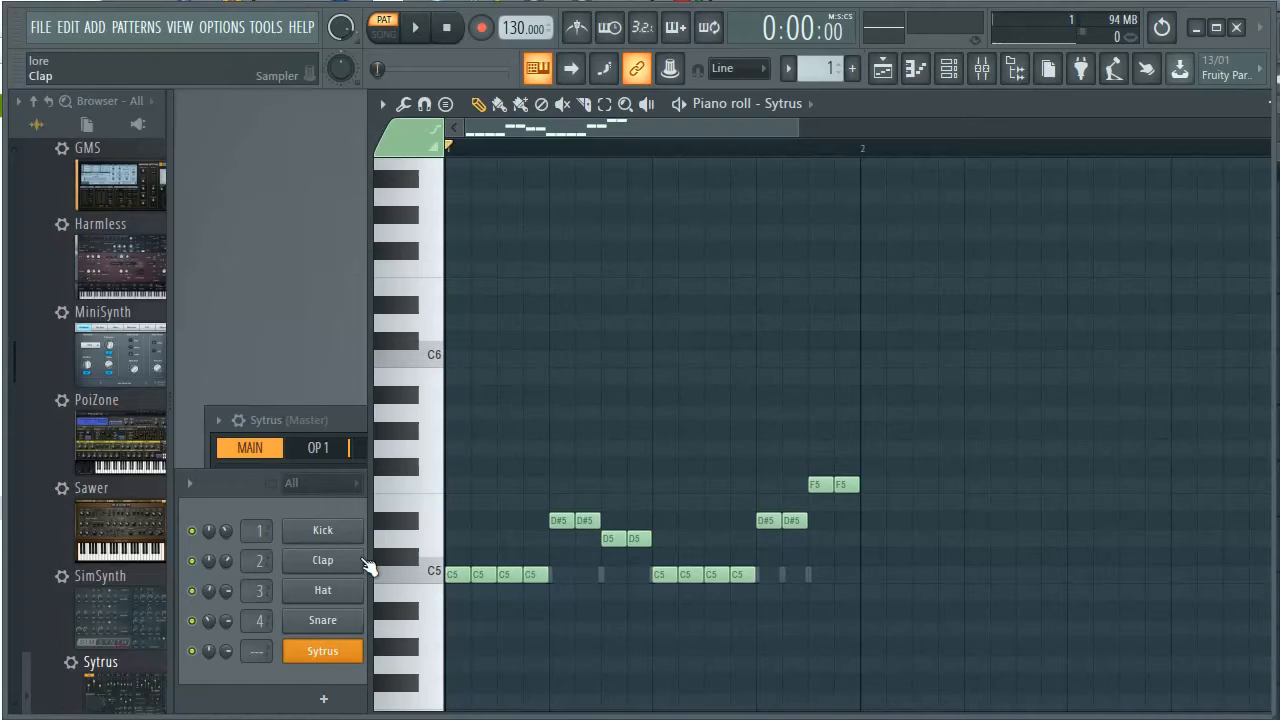
click(811, 103)
click(810, 103)
click(809, 103)
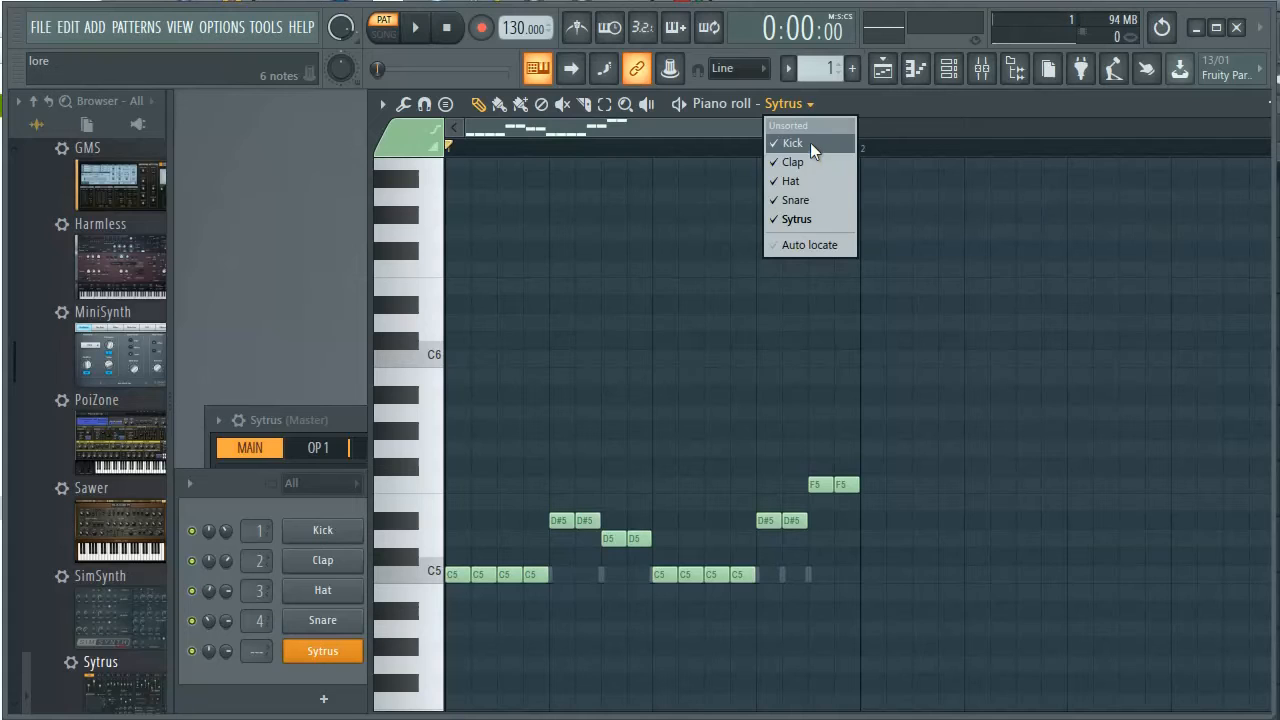
click(807, 218)
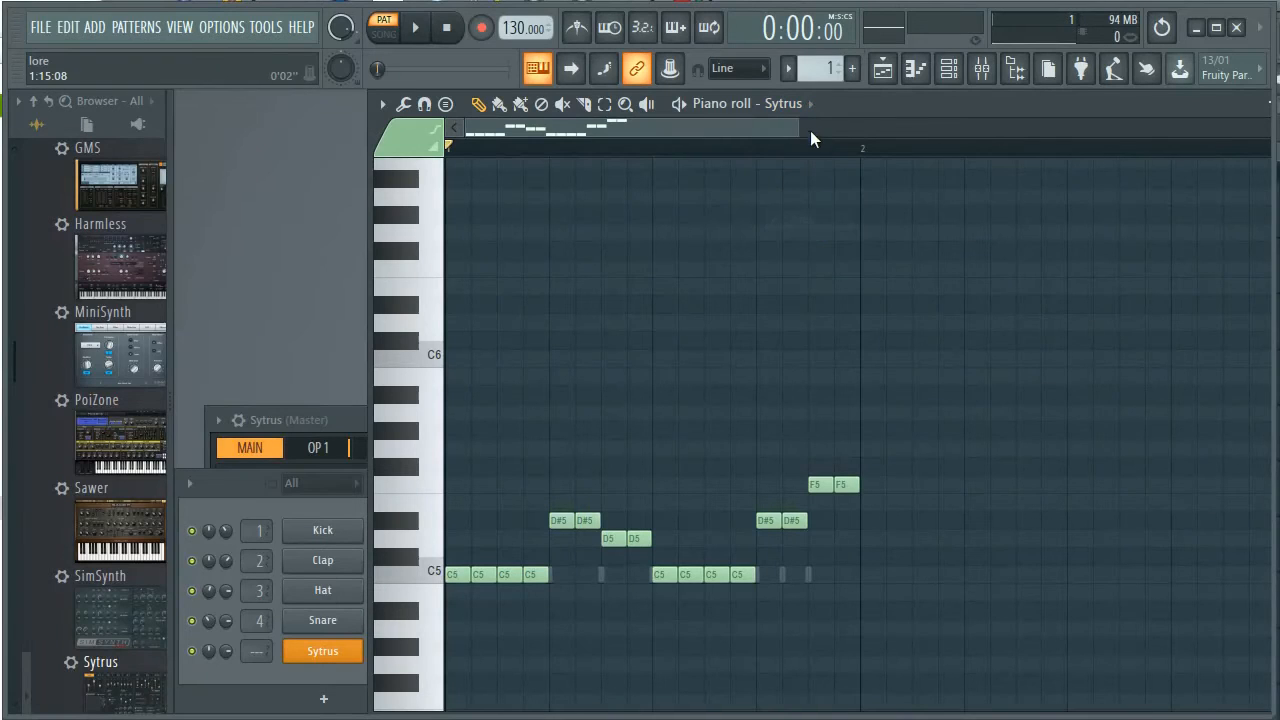
View the Kick channel's notes in the piano roll and return to the Sytrus channel.
click(811, 103)
click(809, 142)
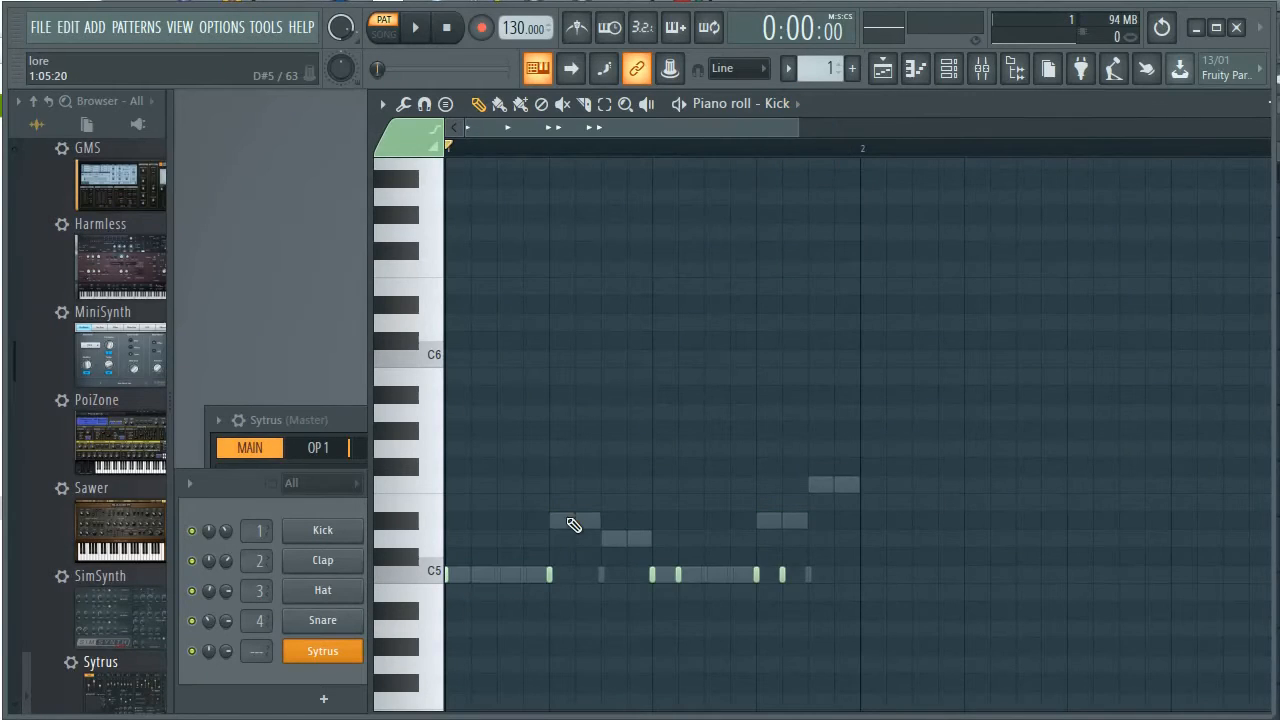
click(524, 573)
right_click(591, 572)
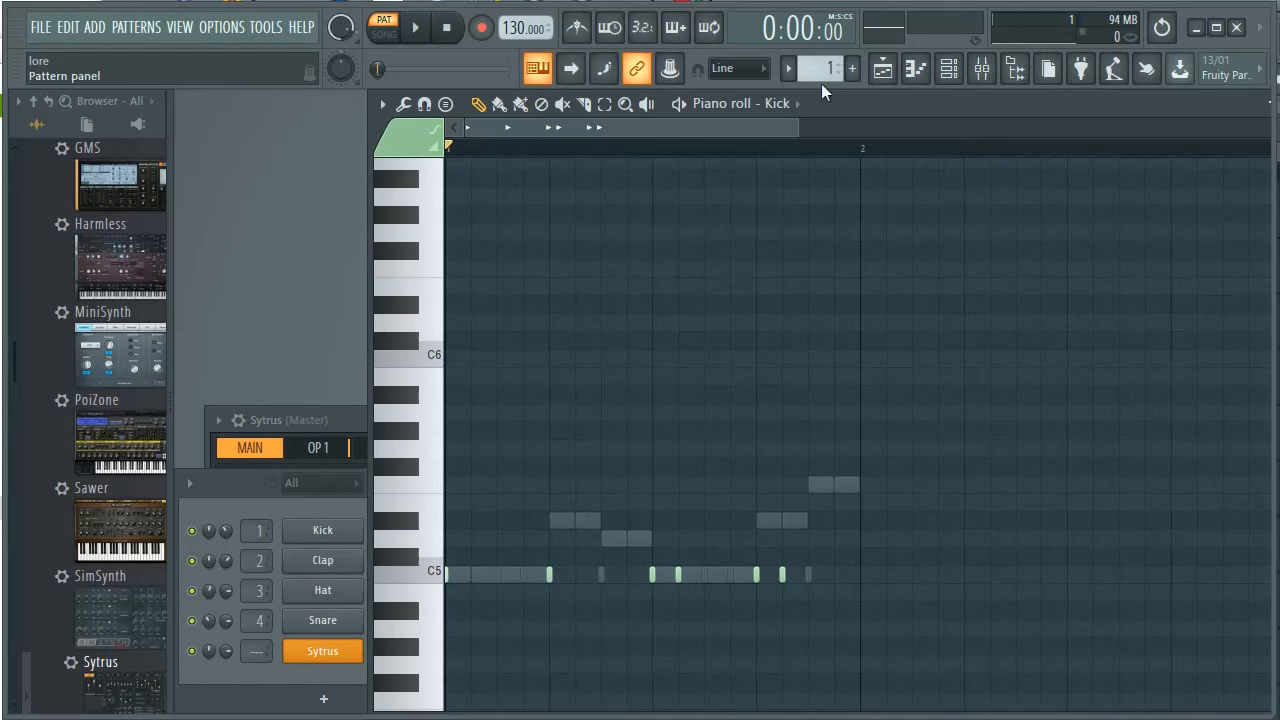
click(799, 106)
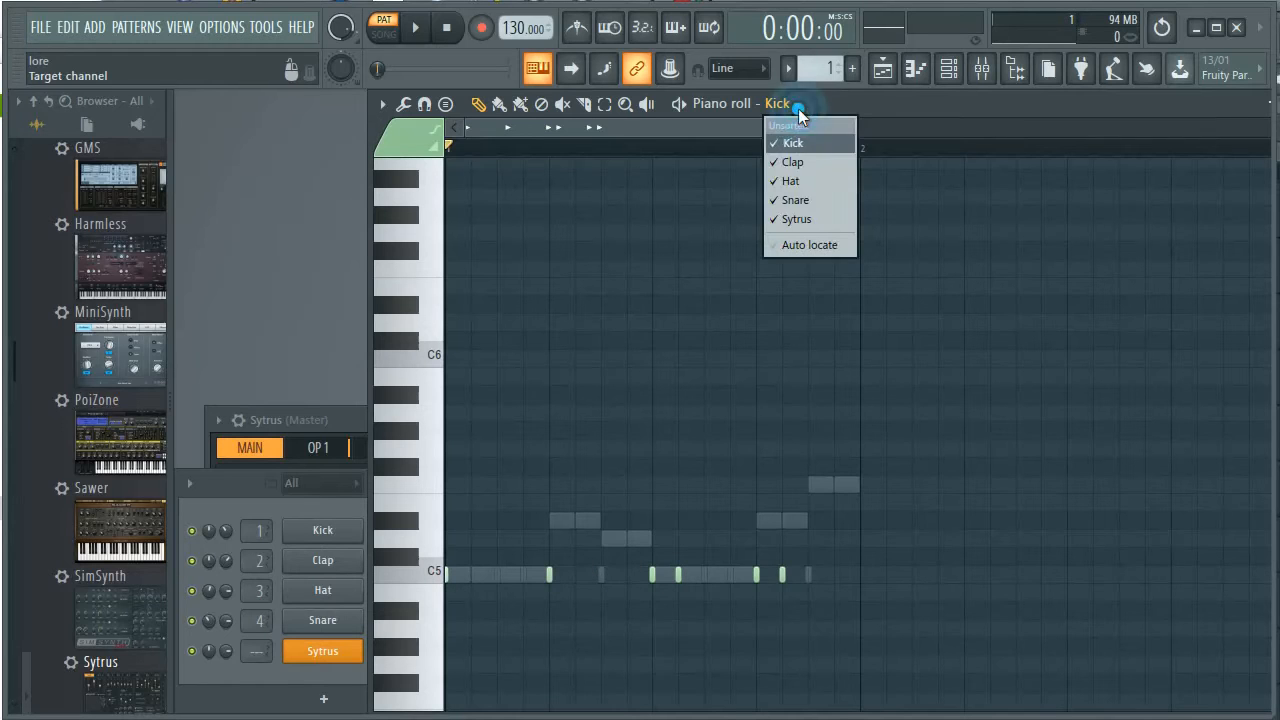
click(796, 216)
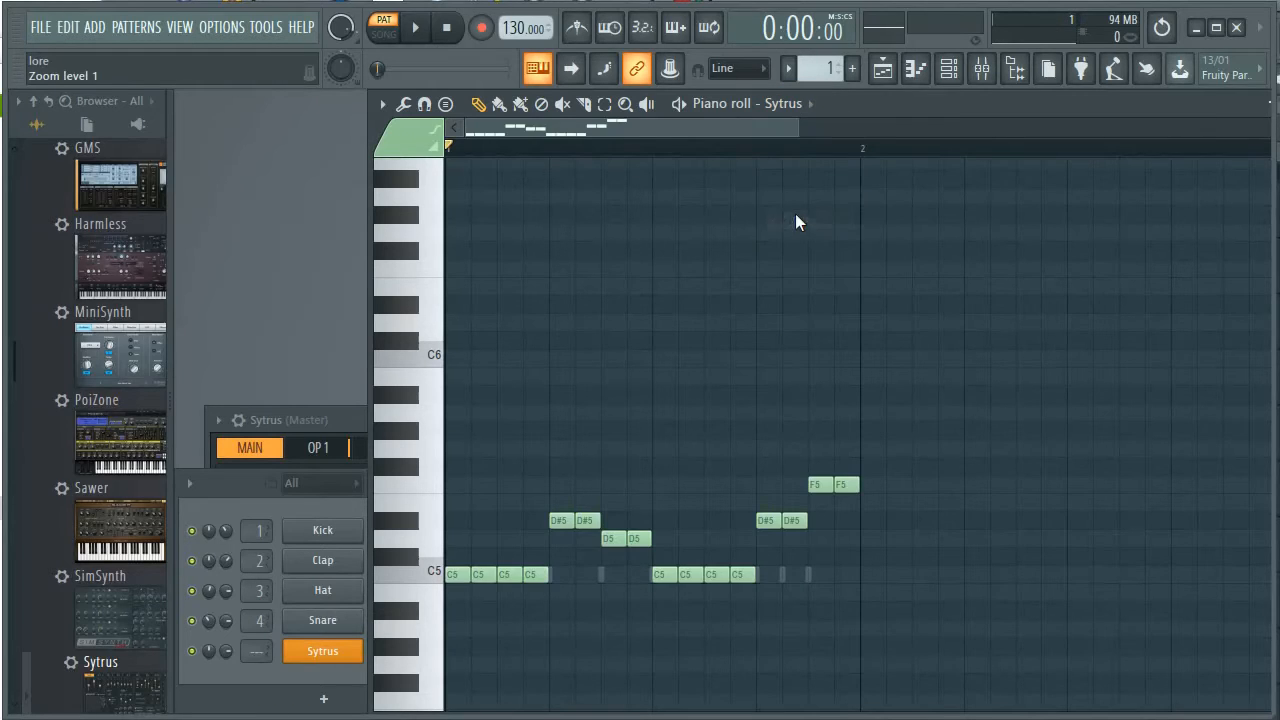
Play back the pattern from the Sytrus piano roll, return the playhead to the start and close the piano roll.
click(677, 104)
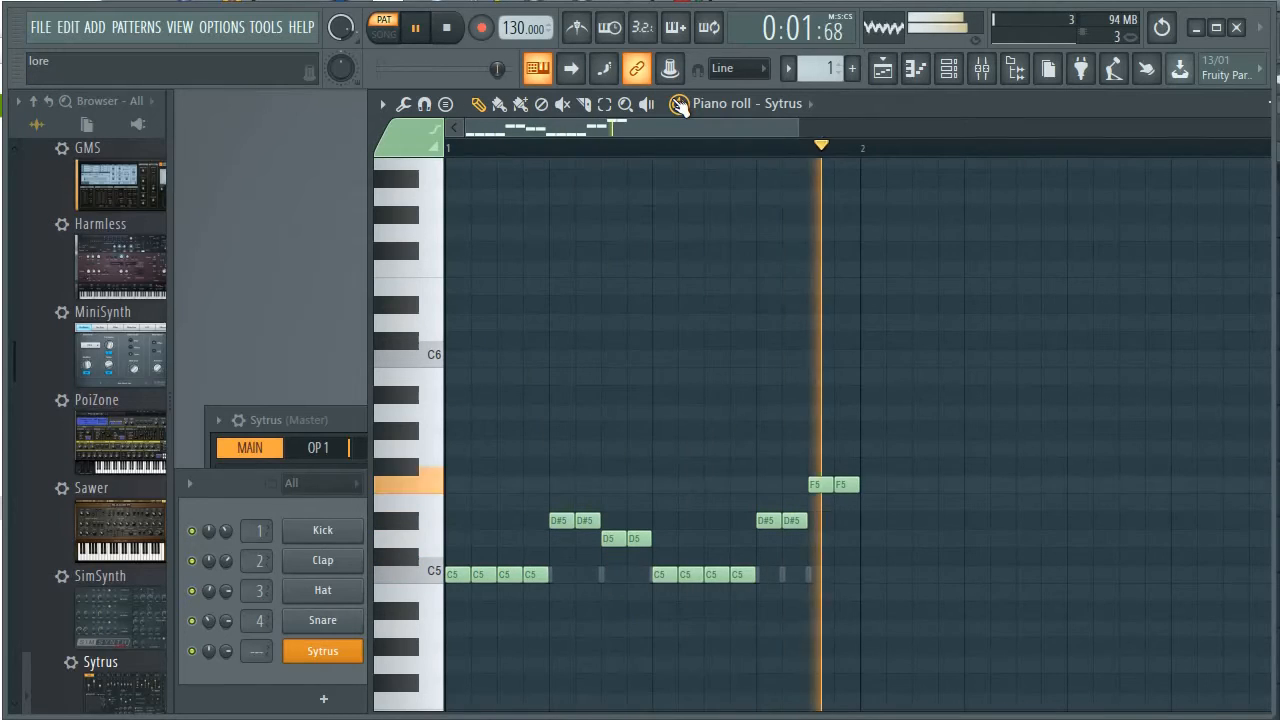
click(677, 104)
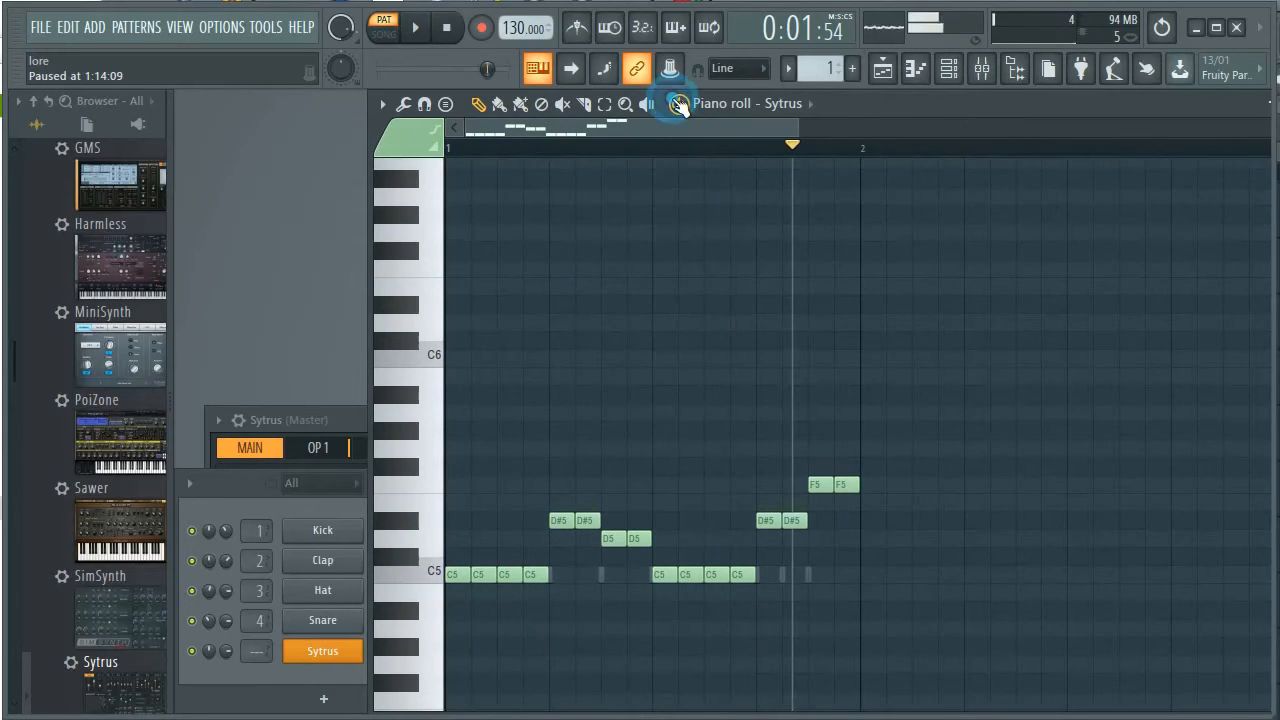
drag(495, 150, 458, 160)
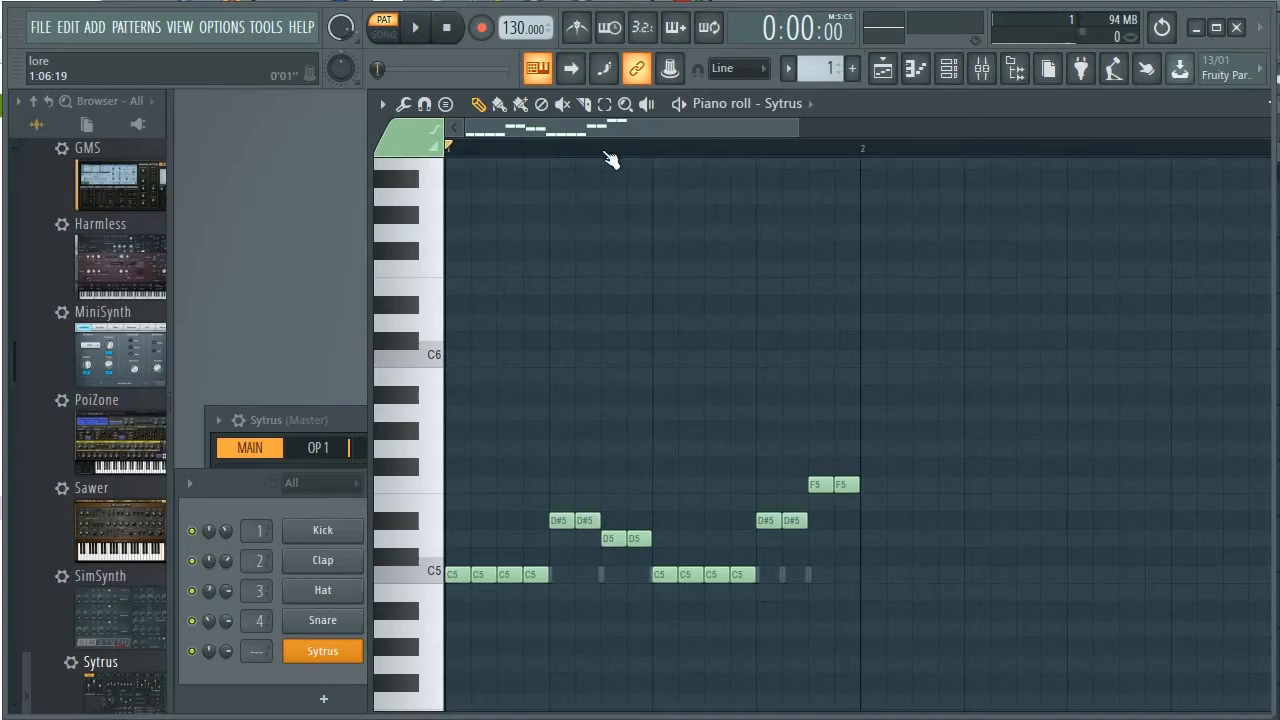
drag(964, 101, 818, 103)
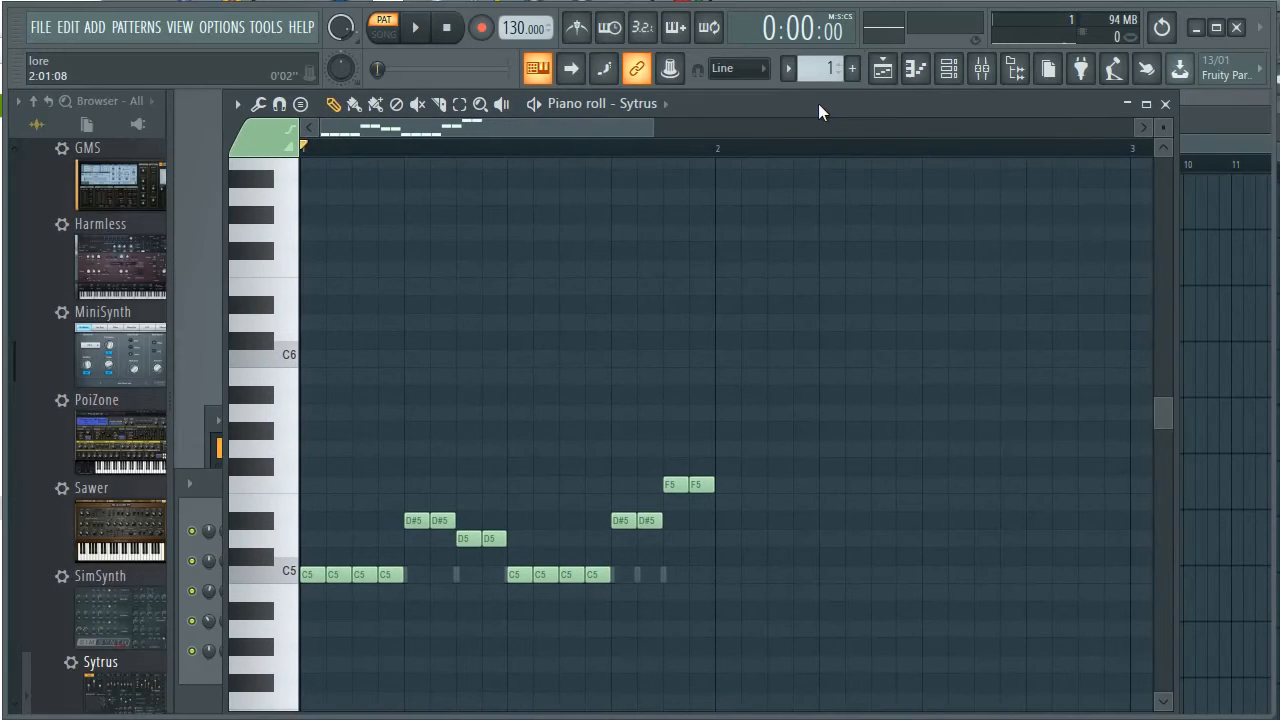
click(1165, 104)
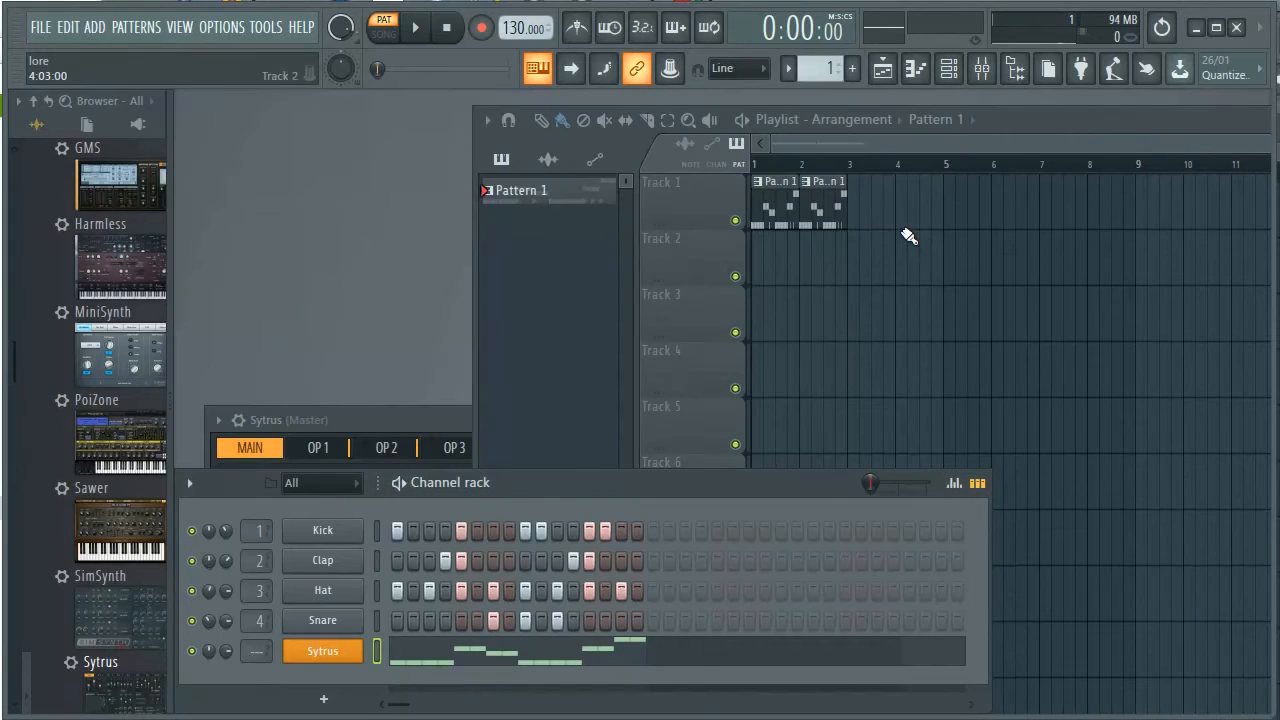
Play the two Pattern 1 clips on Track 1 of the playlist in song mode and pause playback.
click(781, 190)
key(space)
key(space)
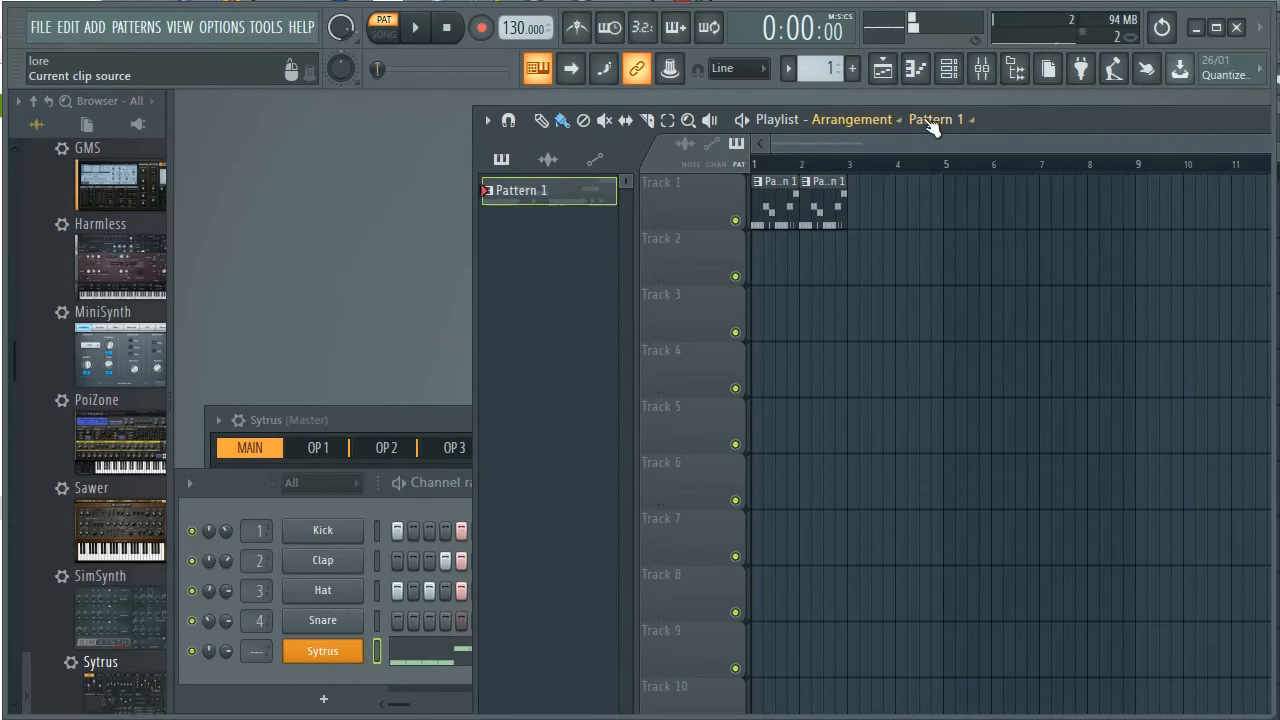
click(744, 121)
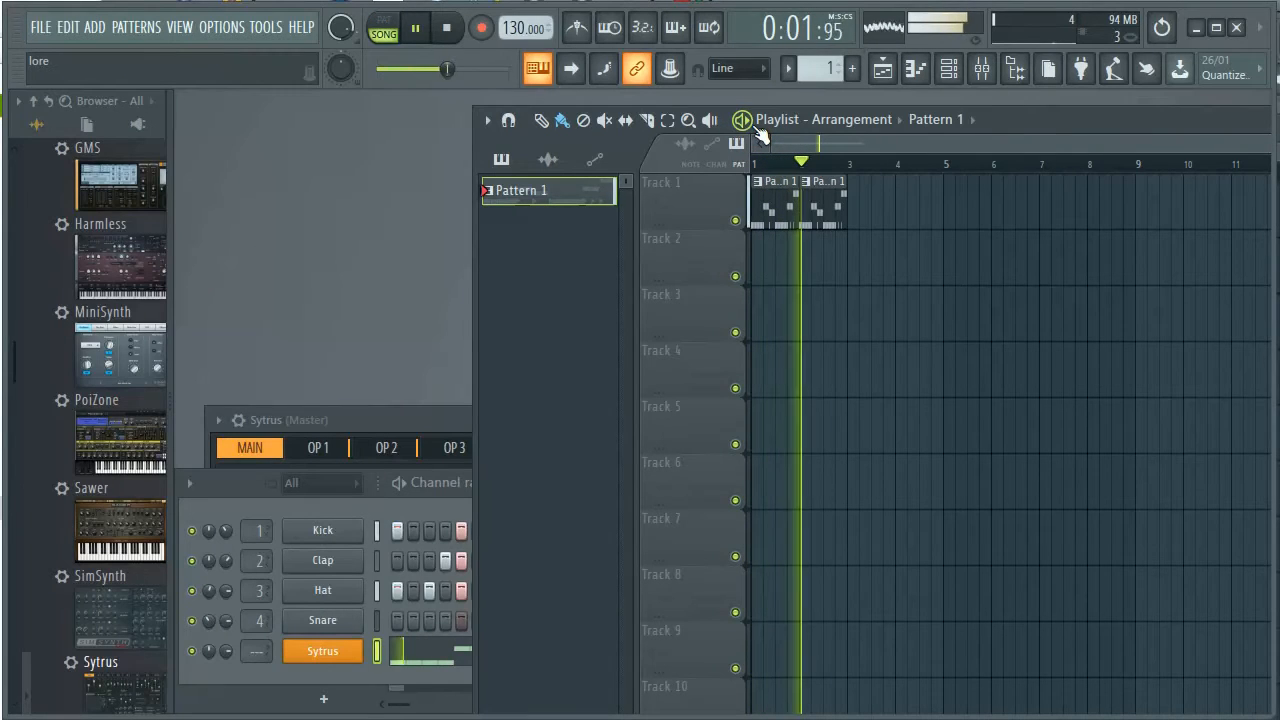
click(741, 120)
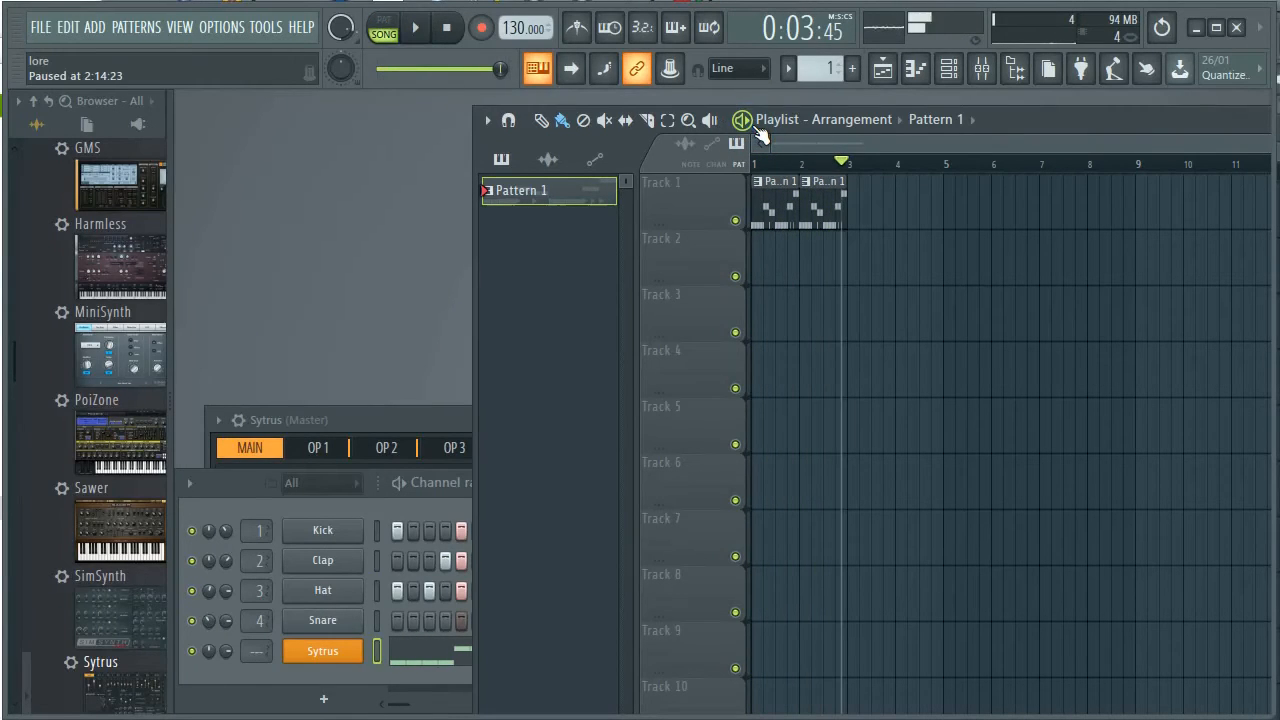
Clone Pattern 1 to make a second pattern.
click(824, 213)
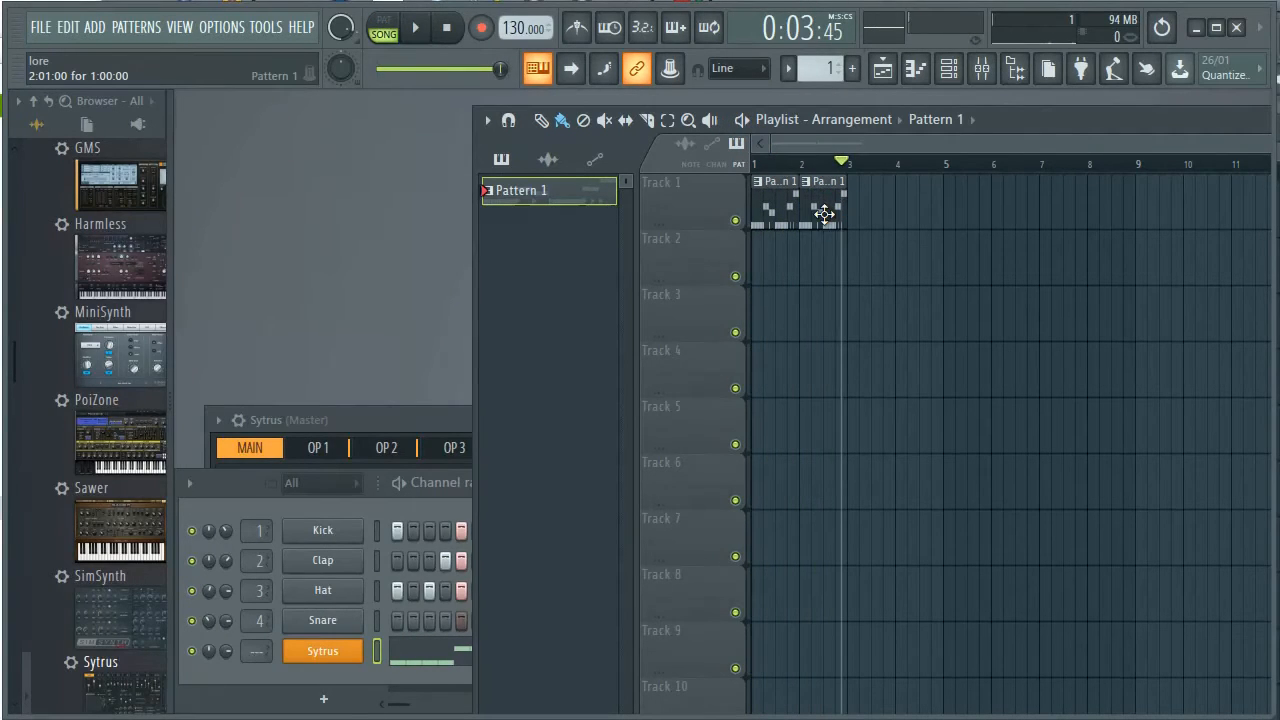
click(823, 68)
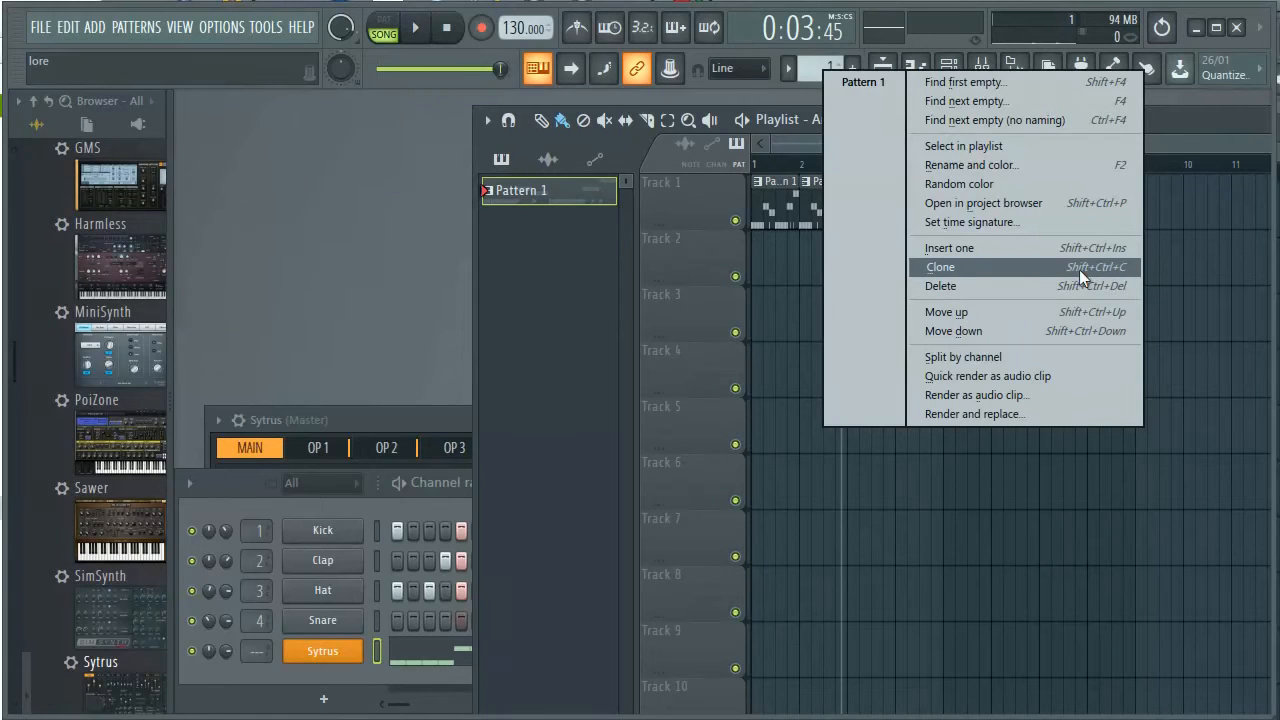
click(948, 267)
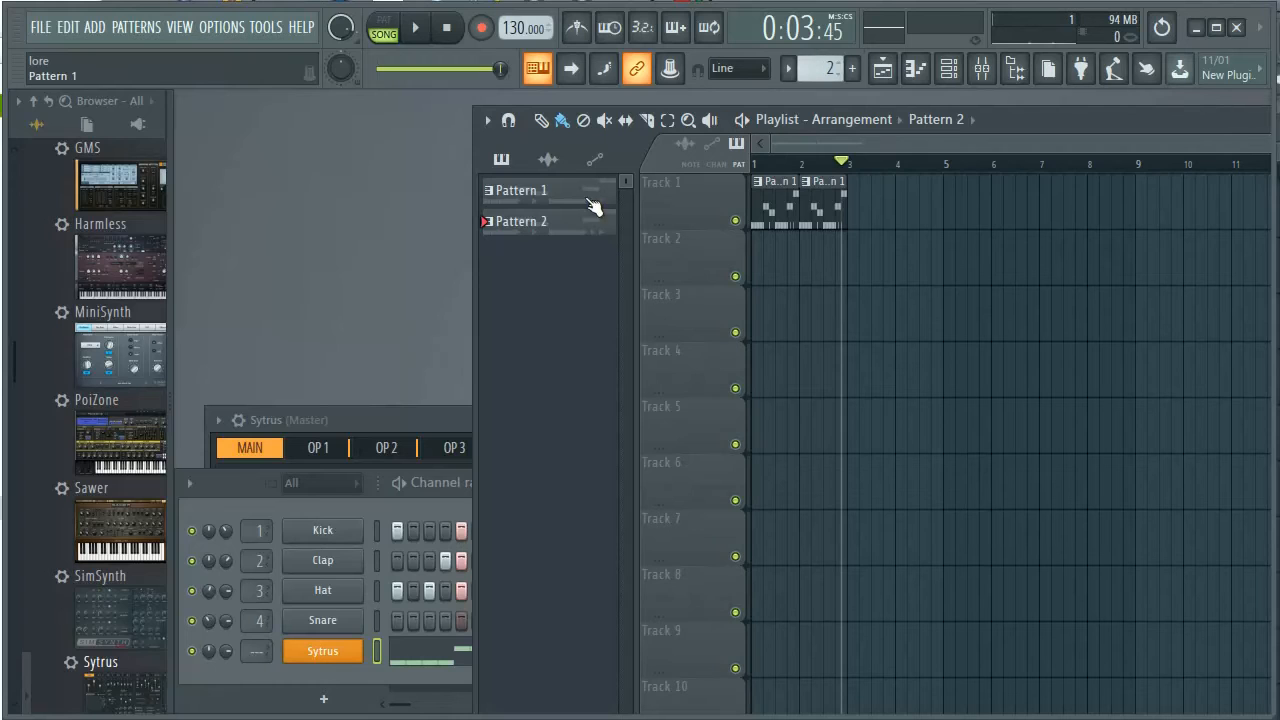
Check Pattern 2's options and view its notes in the piano roll, closing the piano roll again.
right_click(548, 219)
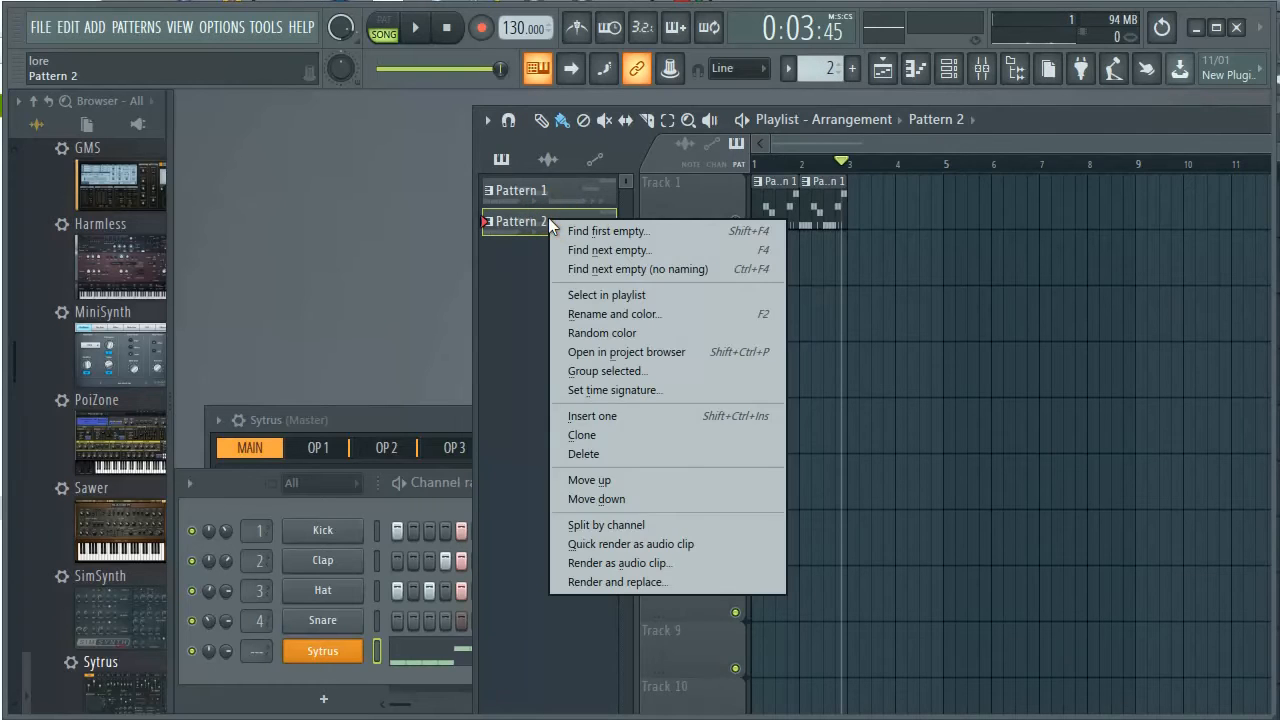
click(509, 229)
double_click(509, 229)
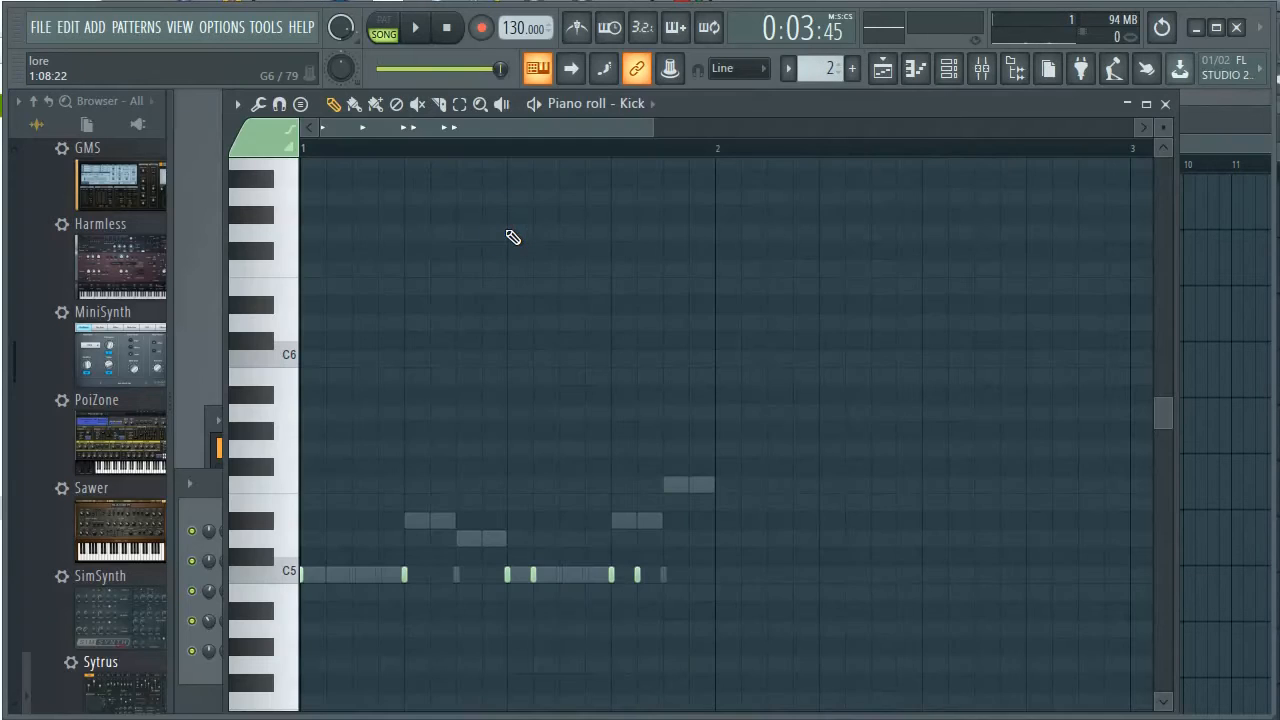
click(1164, 104)
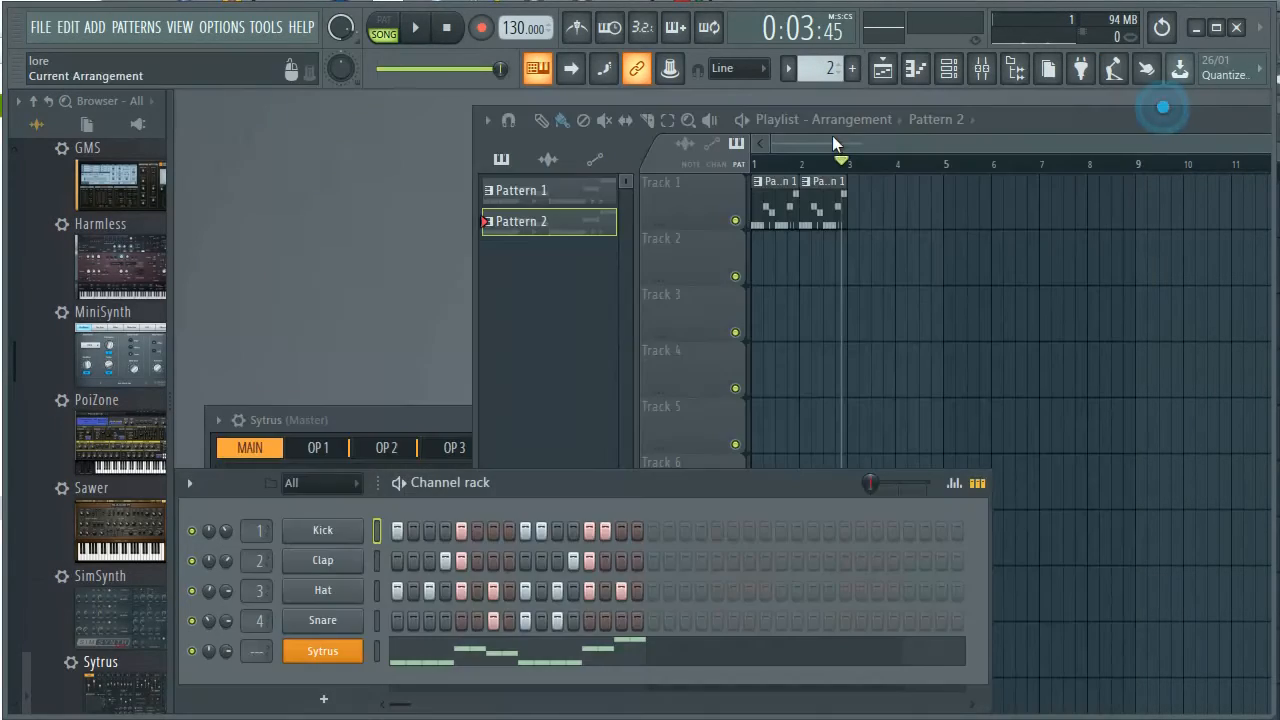
Rename Pattern 2 as "E 2" and give it a red colour.
right_click(562, 215)
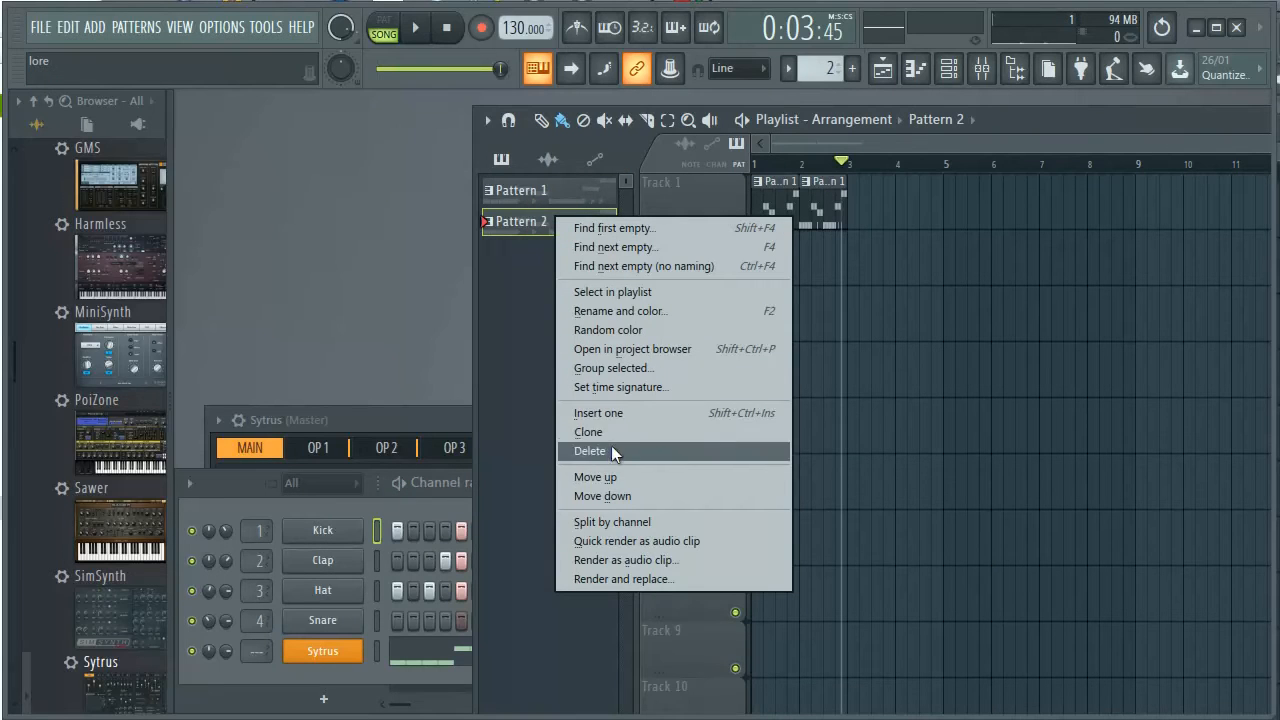
click(625, 312)
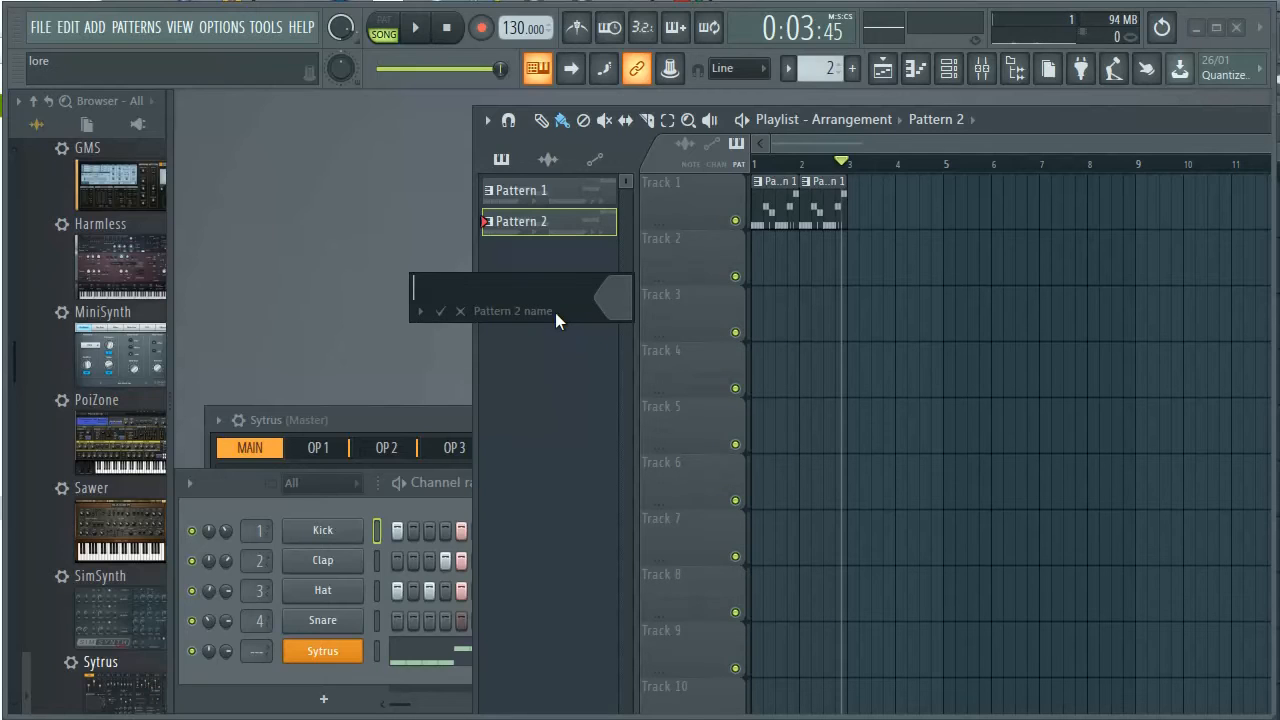
text(E 2)
click(610, 298)
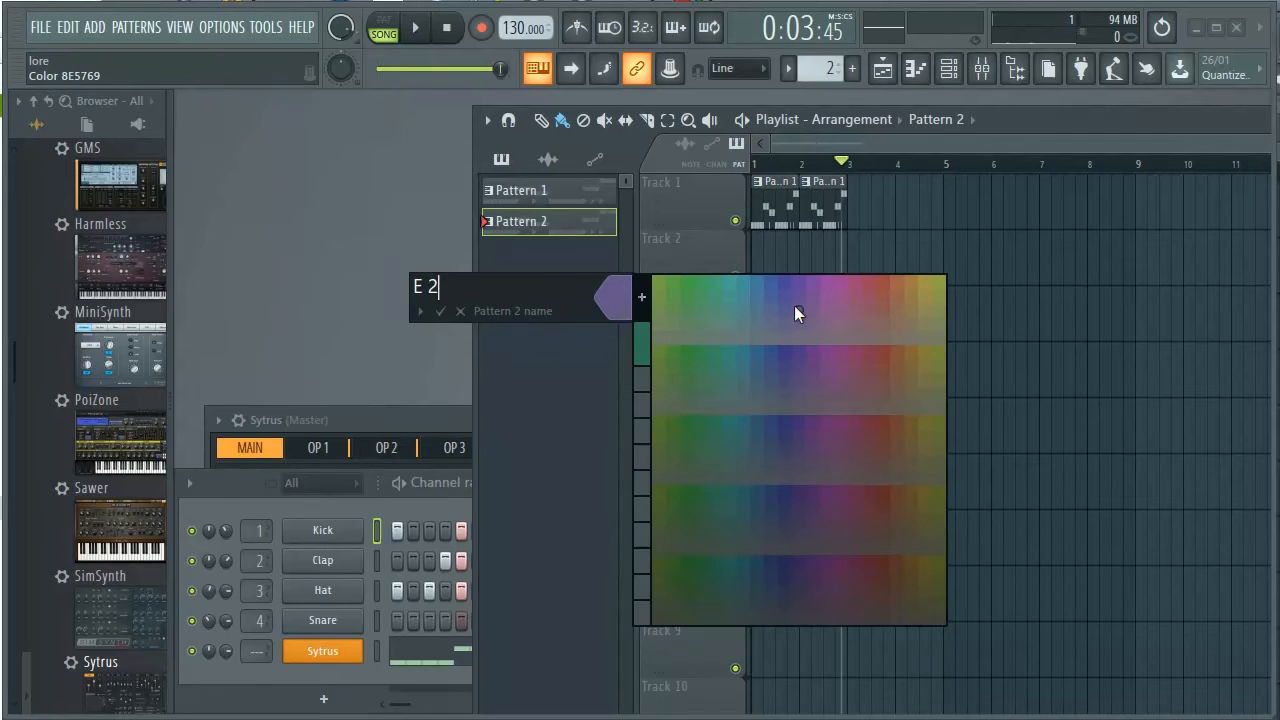
click(861, 289)
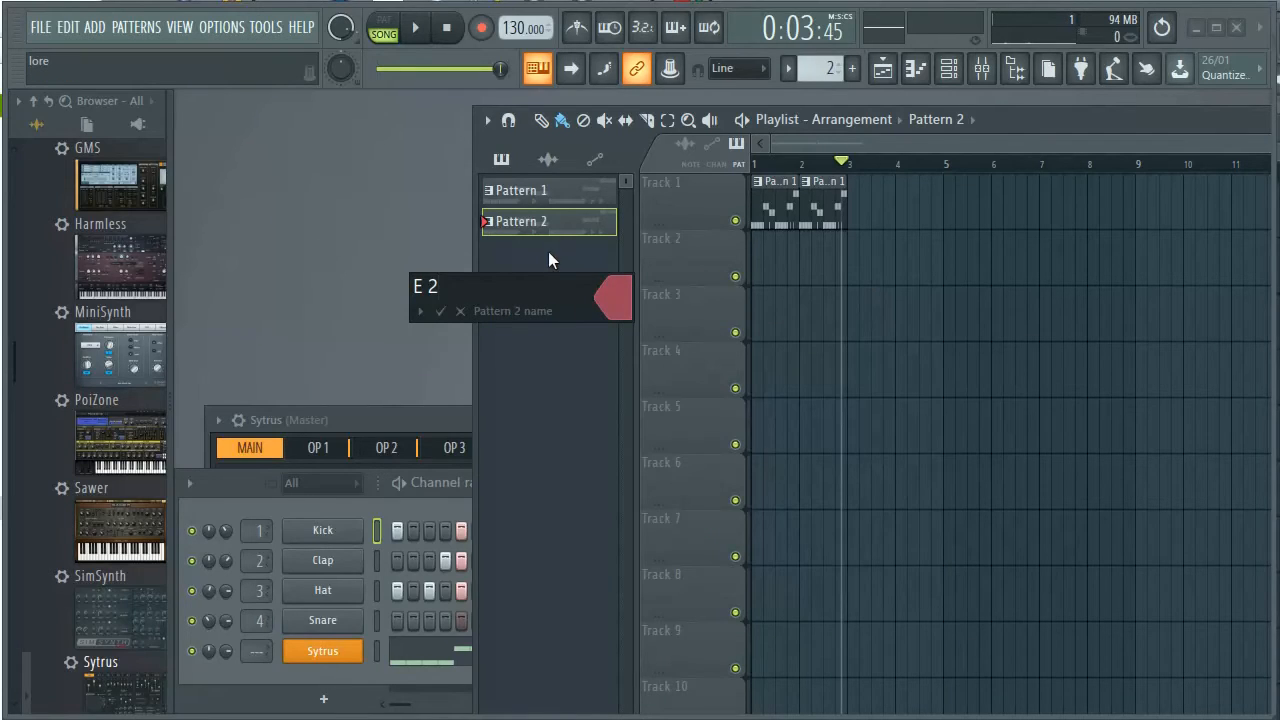
click(440, 311)
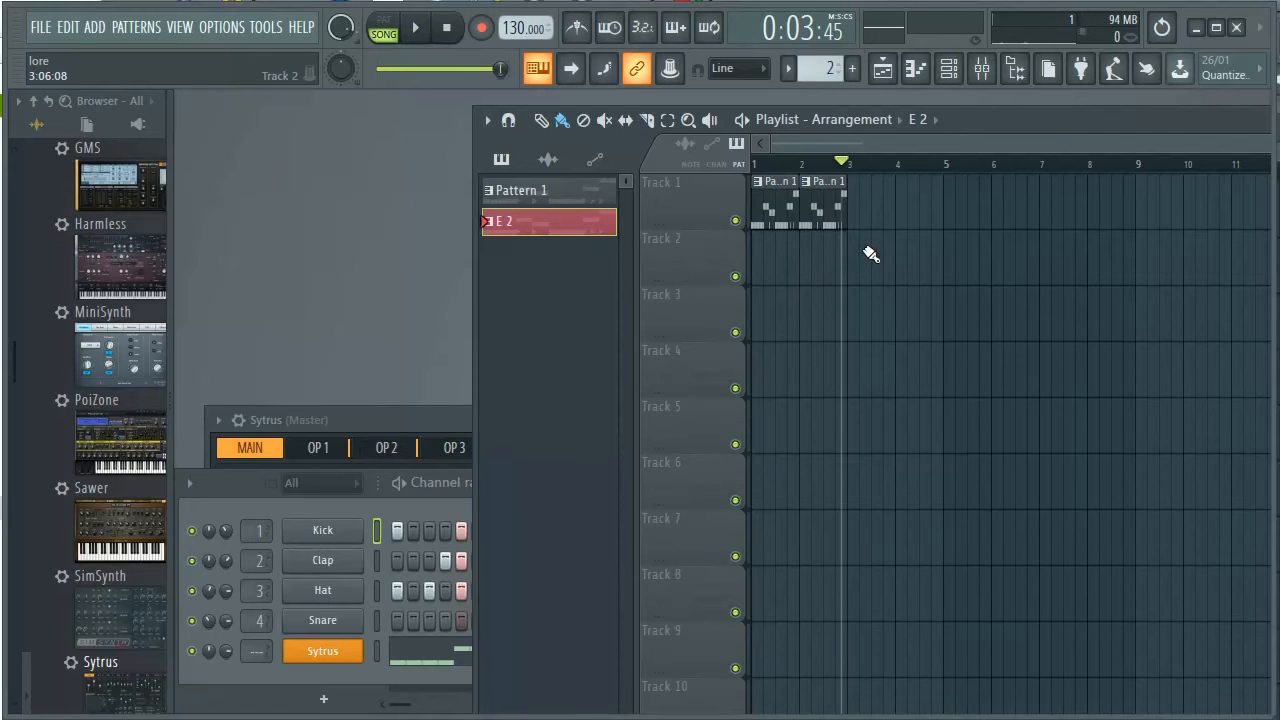
Place an E 2 clip at bar 3 of Track 1 and replace the trial clip at bar 4 with Pattern 1.
click(862, 208)
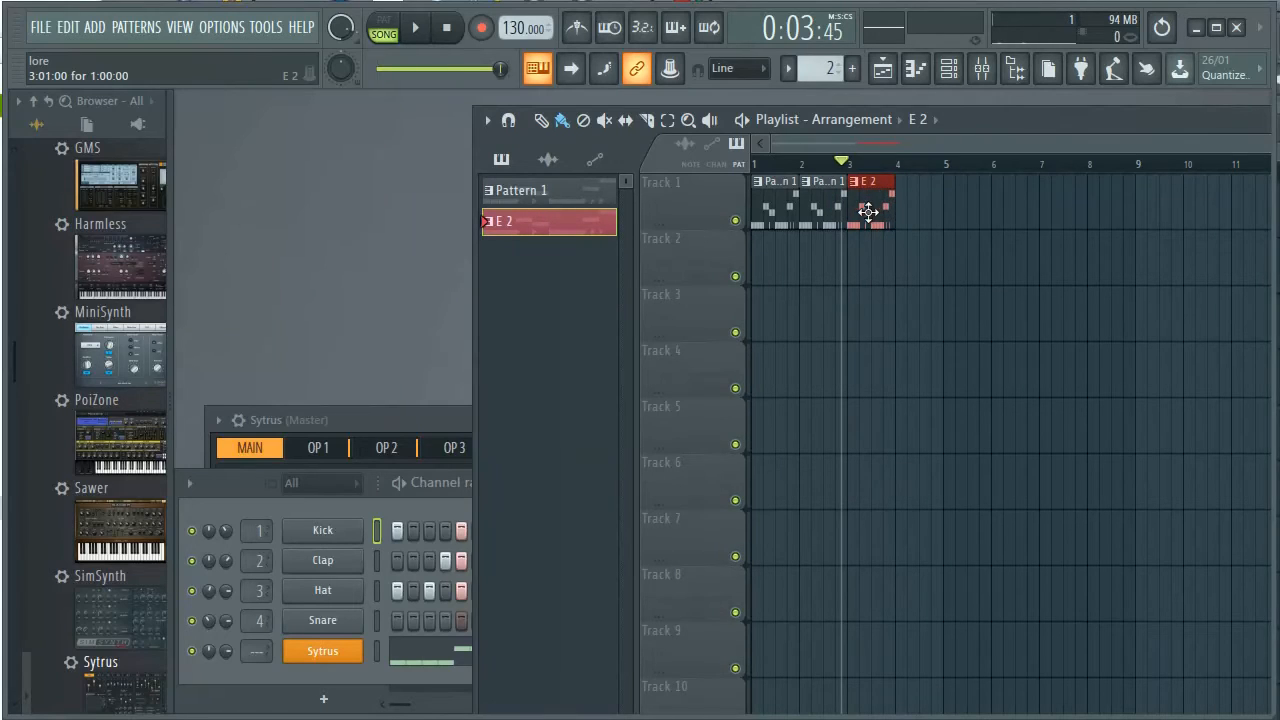
drag(825, 273, 906, 195)
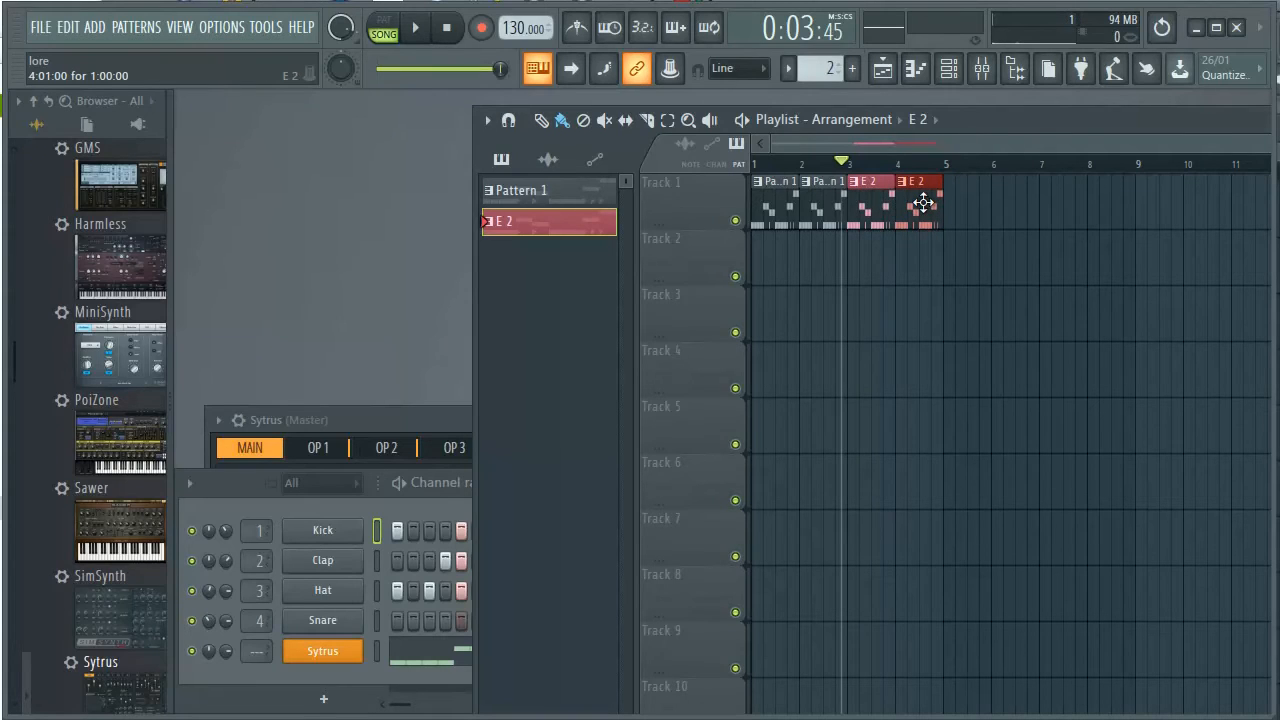
right_click(923, 203)
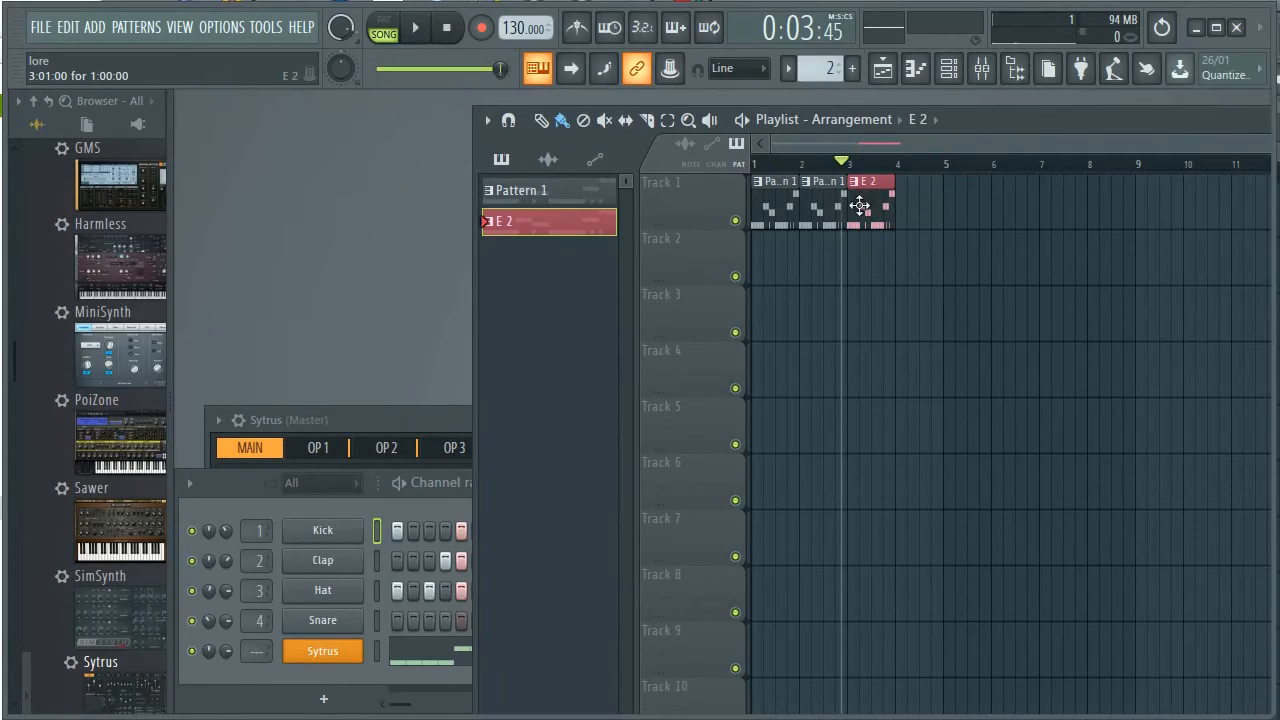
click(568, 188)
click(902, 197)
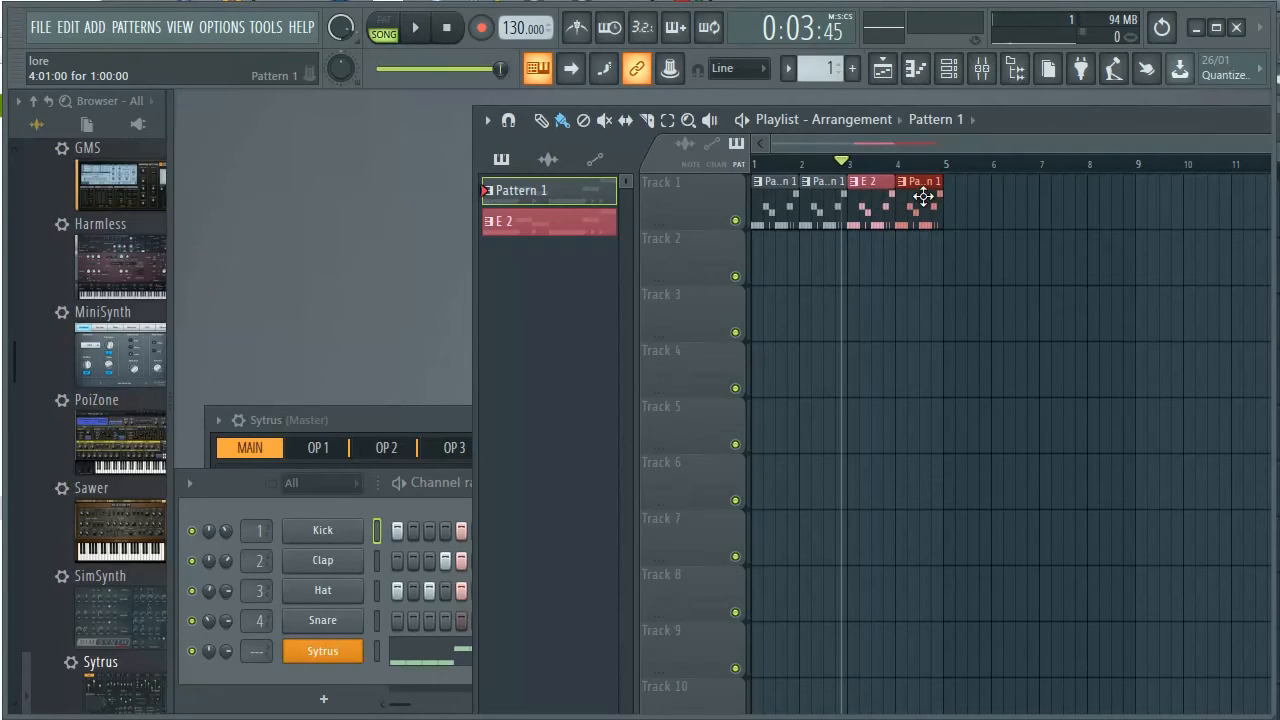
Open the E 2 clip at bar 3 in the piano roll and switch the target channel to Sytrus.
double_click(868, 202)
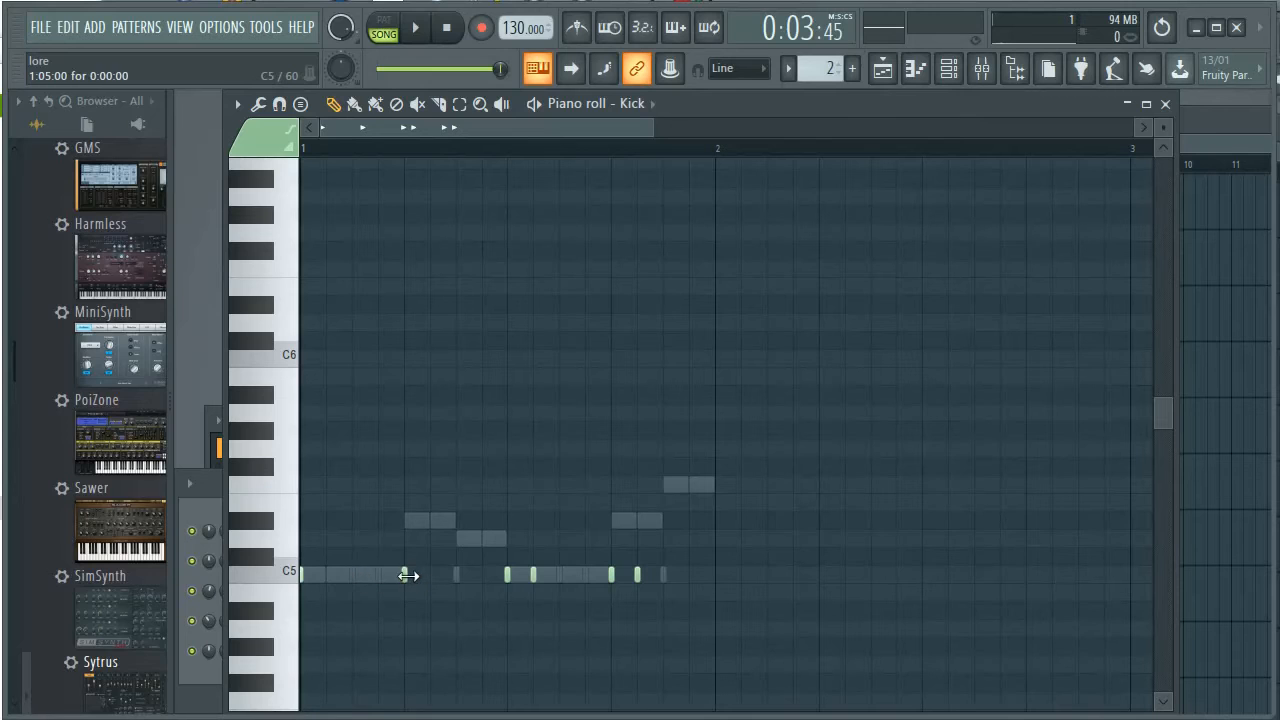
click(655, 108)
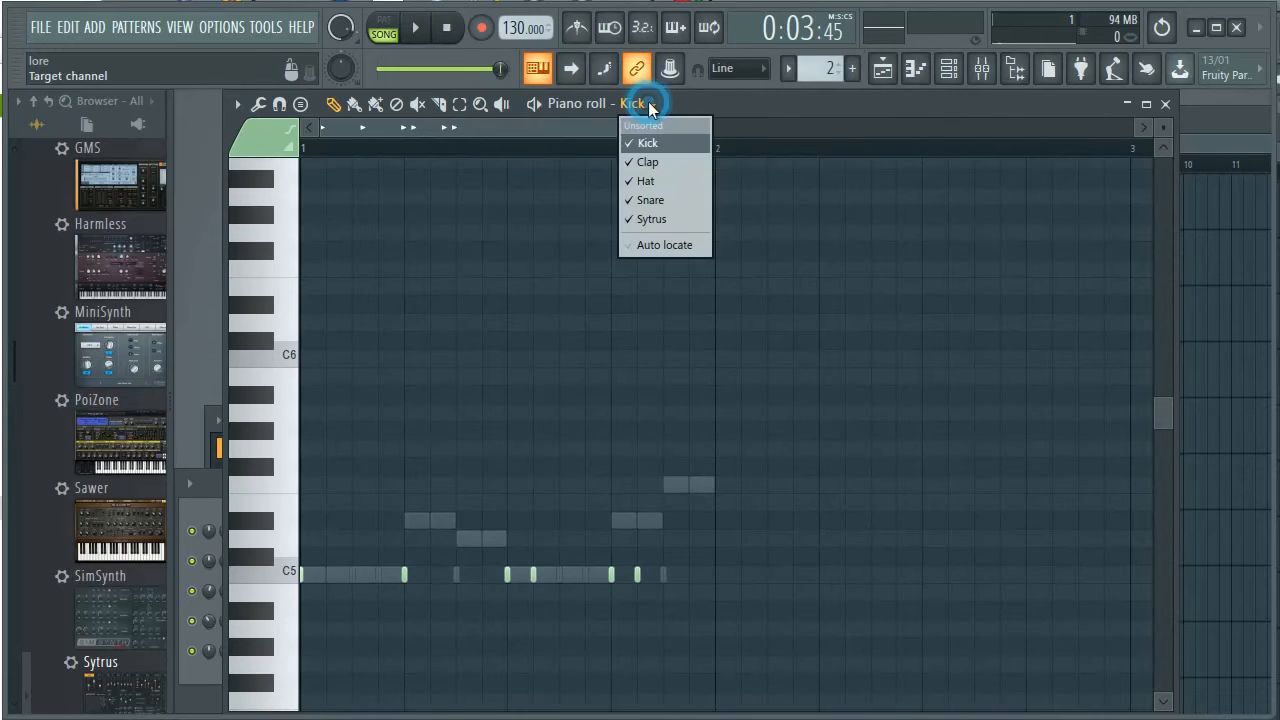
click(650, 220)
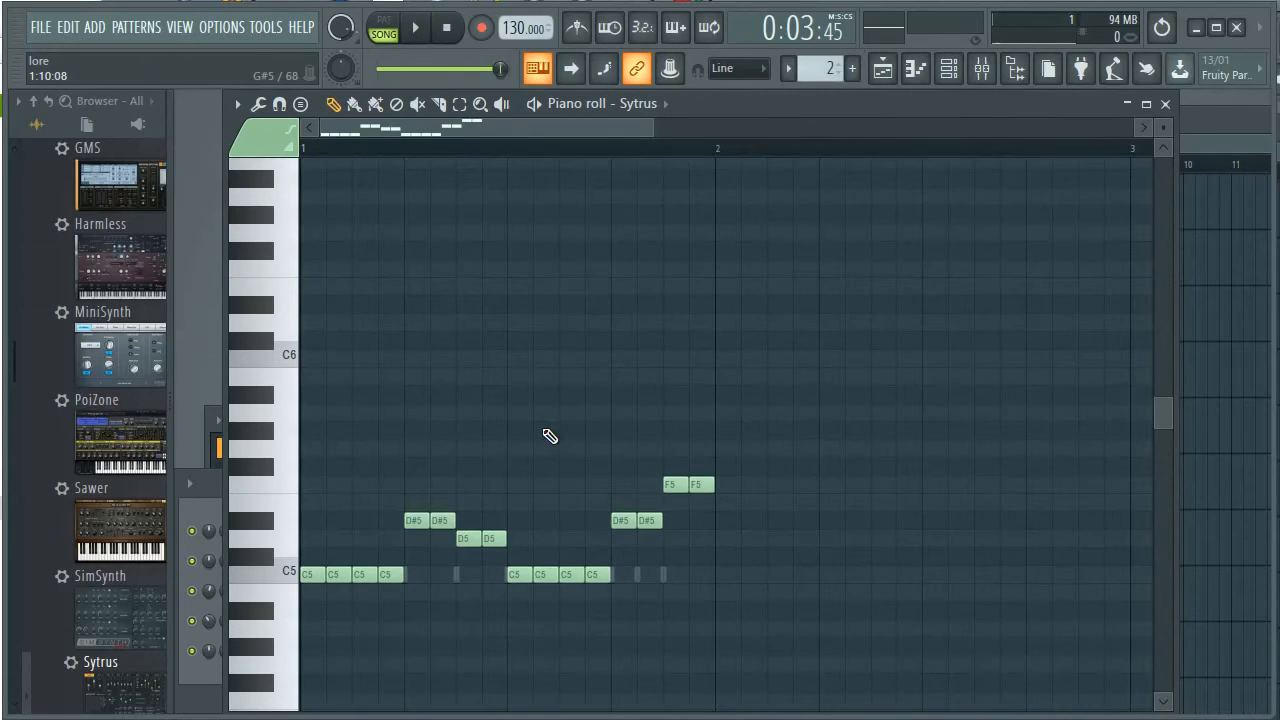
Raise the first four C5 notes of the Sytrus melody to E5.
drag(308, 574, 311, 502)
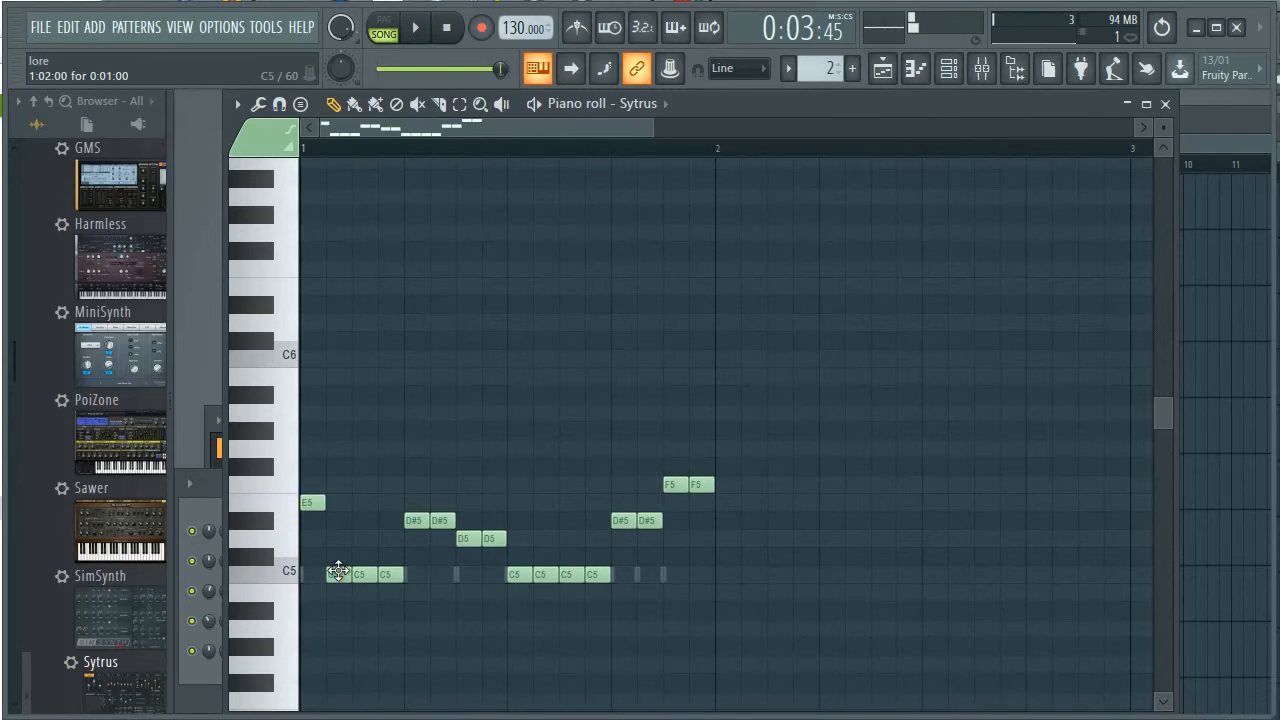
drag(337, 573, 338, 497)
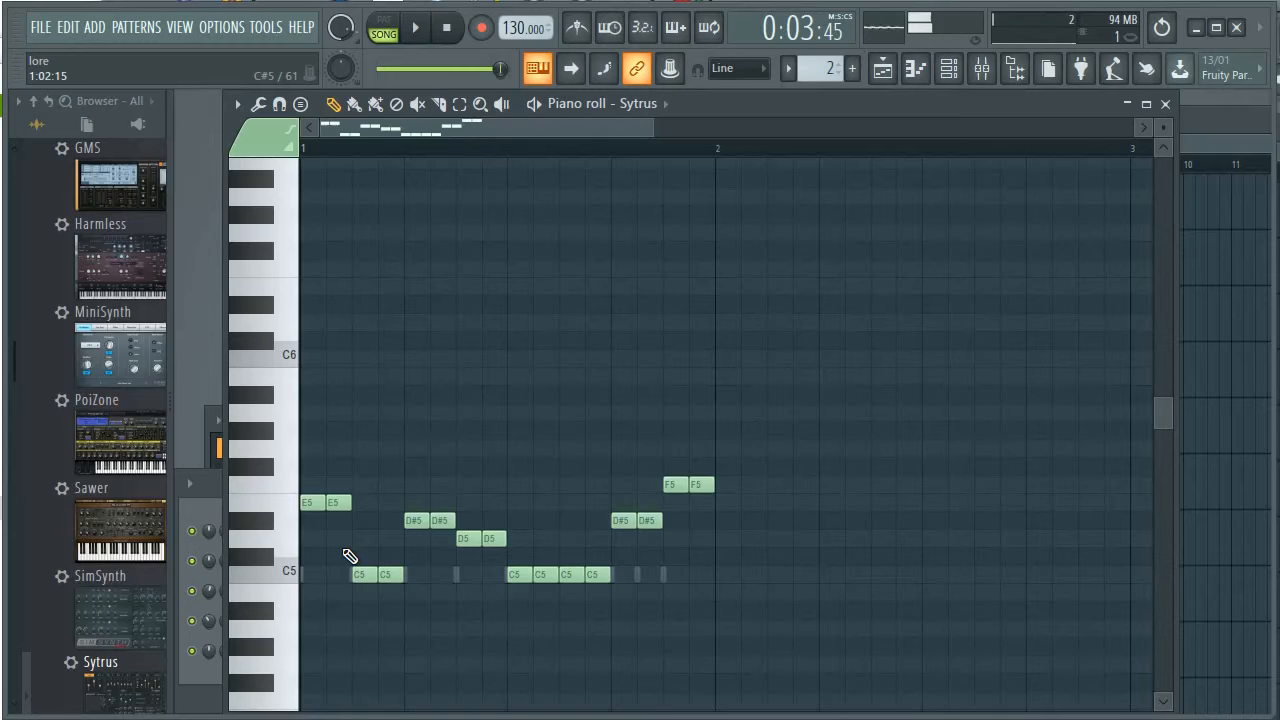
drag(362, 575, 362, 498)
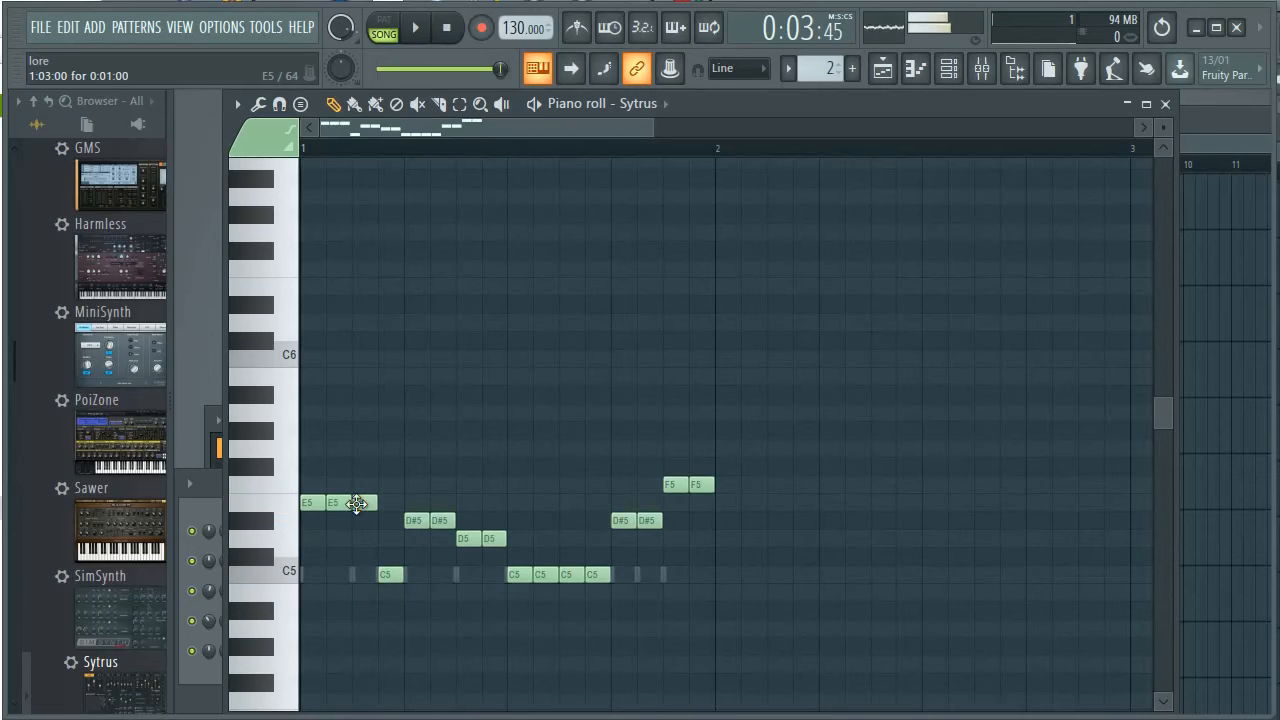
drag(388, 576, 416, 448)
Shift the remaining Sytrus notes so the melody continues F#5, G5, G5, A#5, E5, D#5, E5, G5, A#5, G5, F#5, G5.
drag(441, 520, 437, 456)
drag(466, 537, 491, 392)
drag(517, 574, 543, 531)
drag(576, 574, 600, 446)
drag(537, 537, 611, 381)
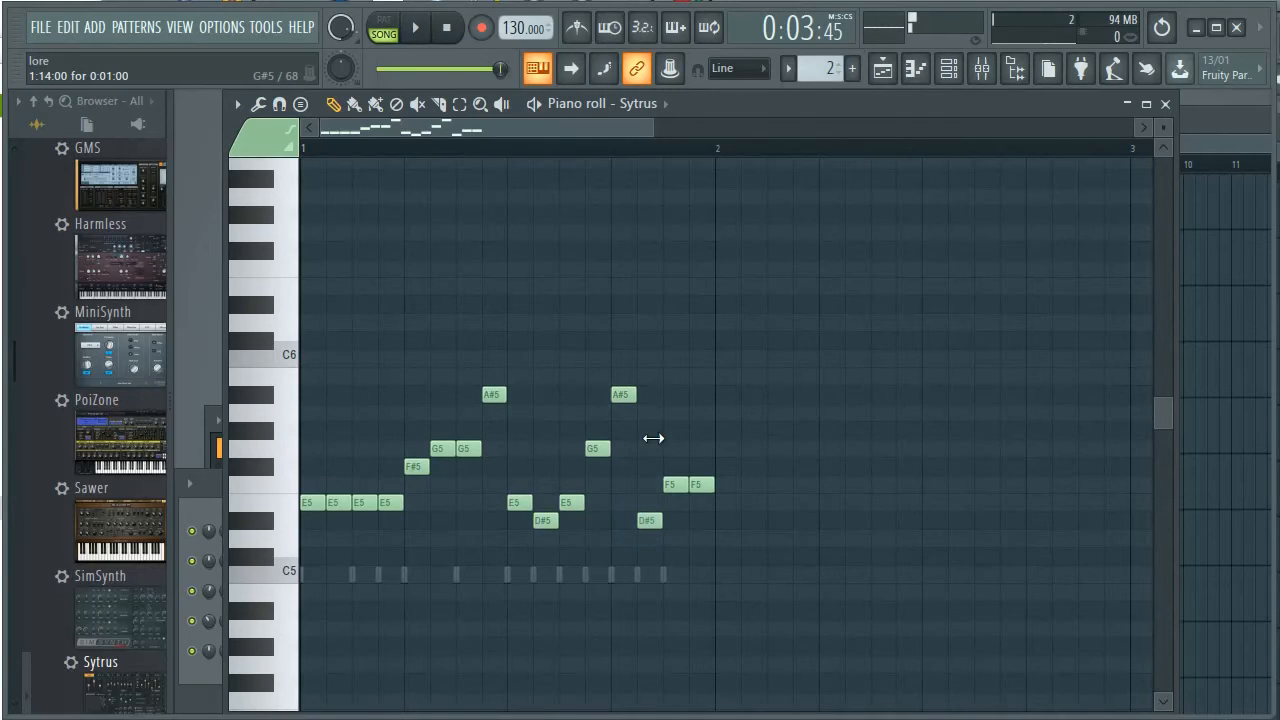
drag(646, 517, 700, 446)
Play the song from the Sytrus piano roll, stop playback and close the piano roll.
key(space)
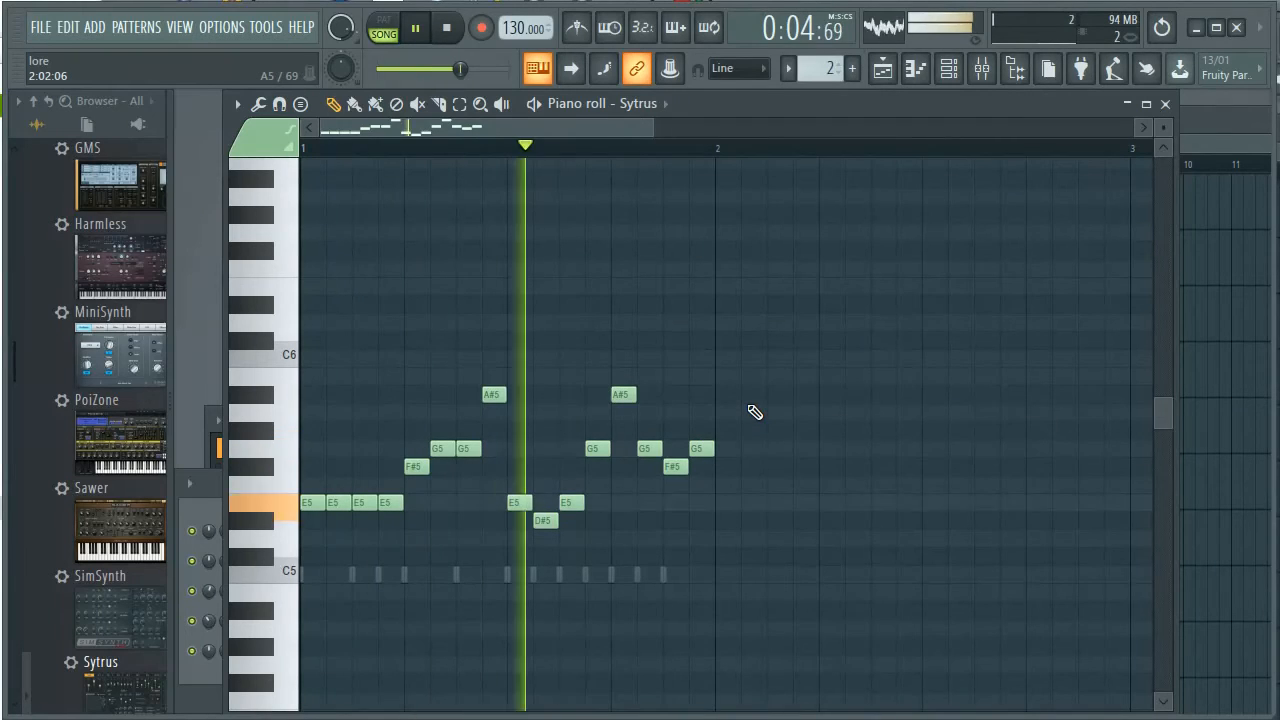
key(space)
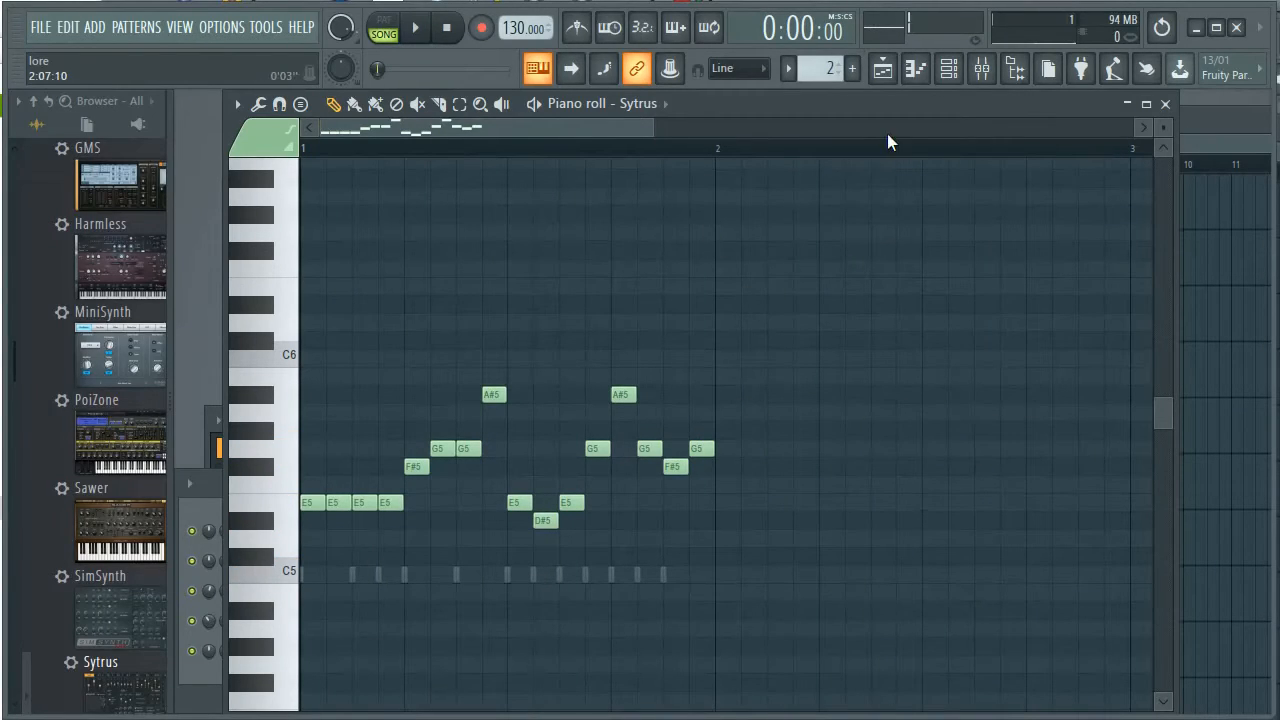
click(1166, 104)
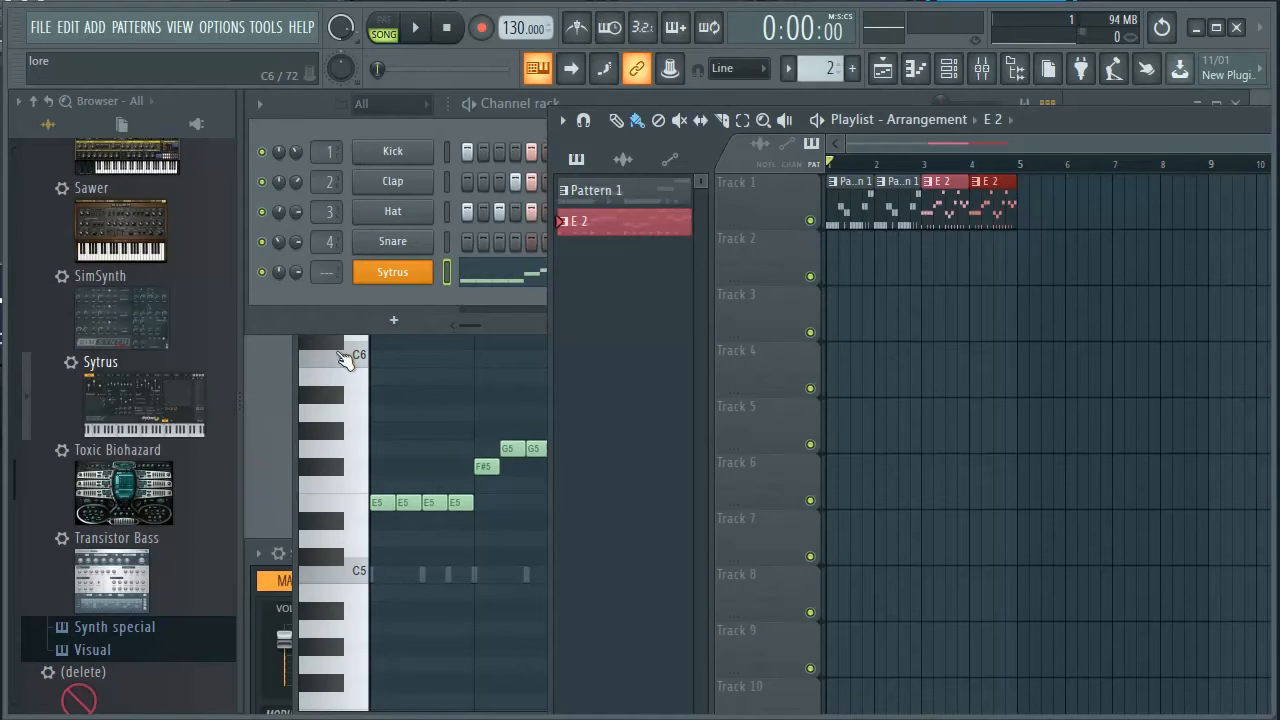
Bring the Sytrus piano roll back into view and try a D#6 note at the start of bar 1, deleting it again.
click(336, 364)
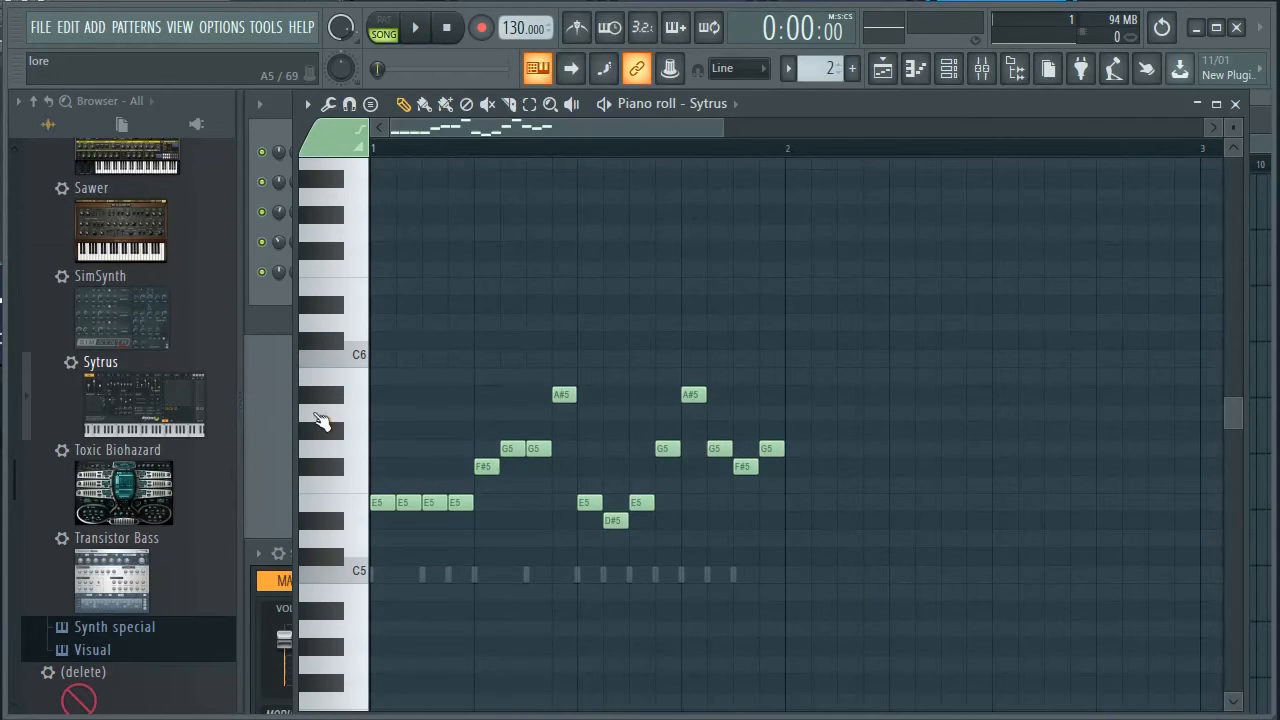
drag(807, 99, 848, 96)
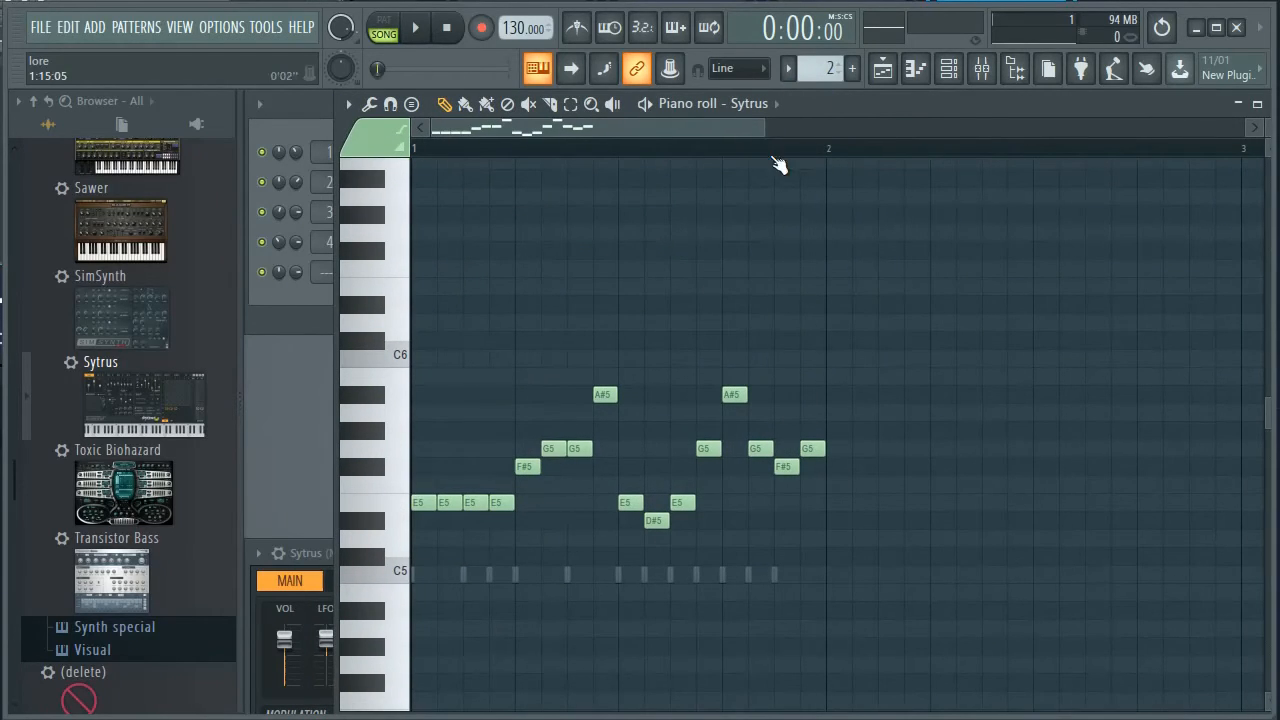
click(421, 306)
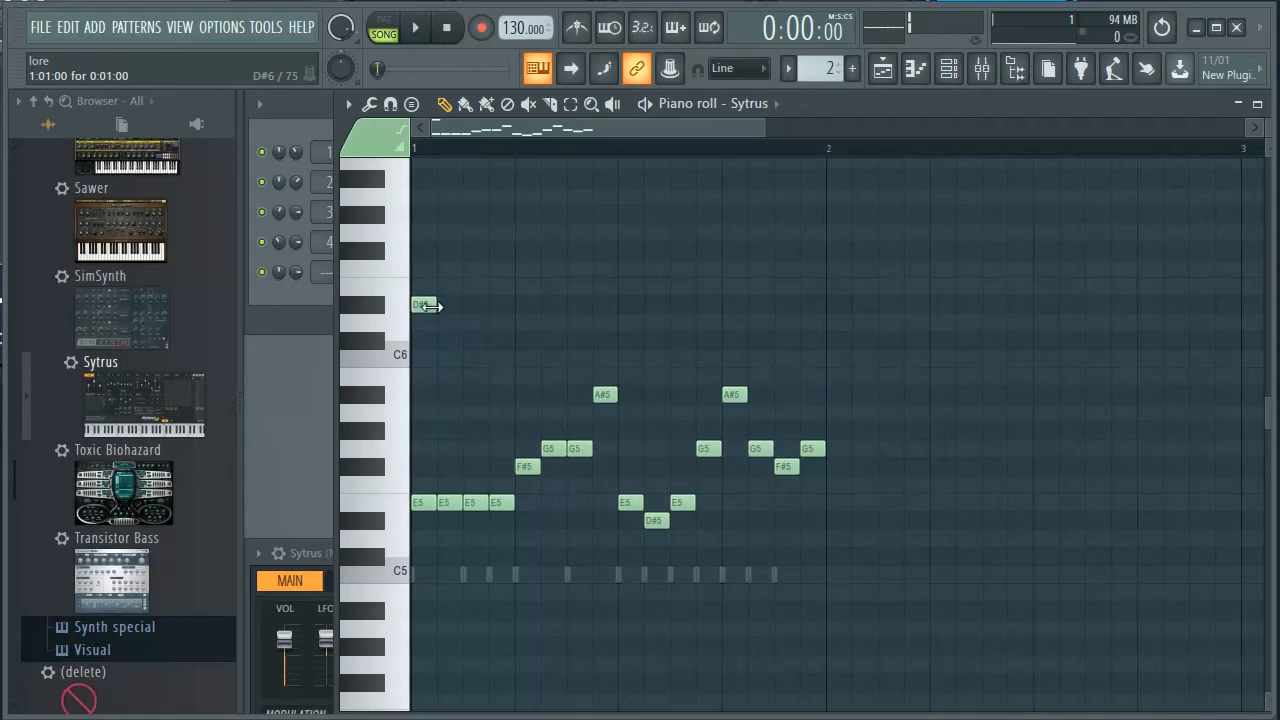
right_click(423, 303)
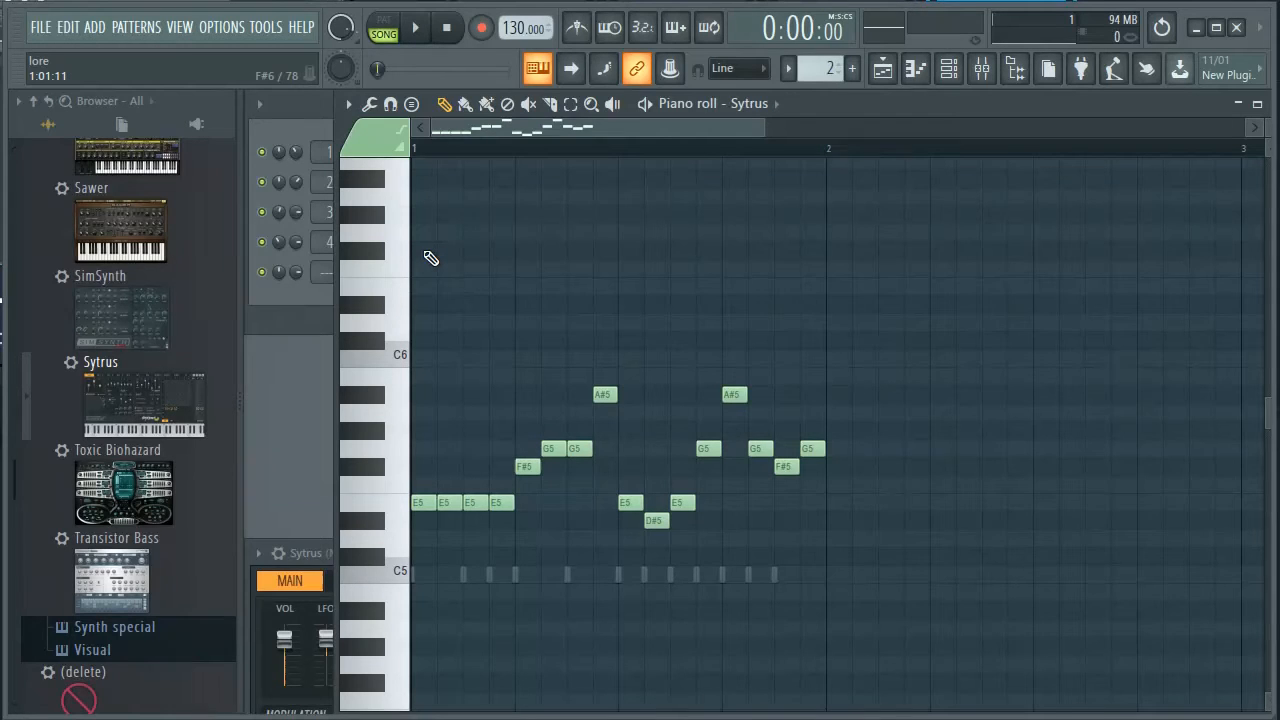
Add a C6 note at the start of bar 1 and lengthen it to four steps.
click(423, 251)
drag(423, 251, 424, 344)
click(423, 343)
click(421, 345)
drag(419, 356, 513, 362)
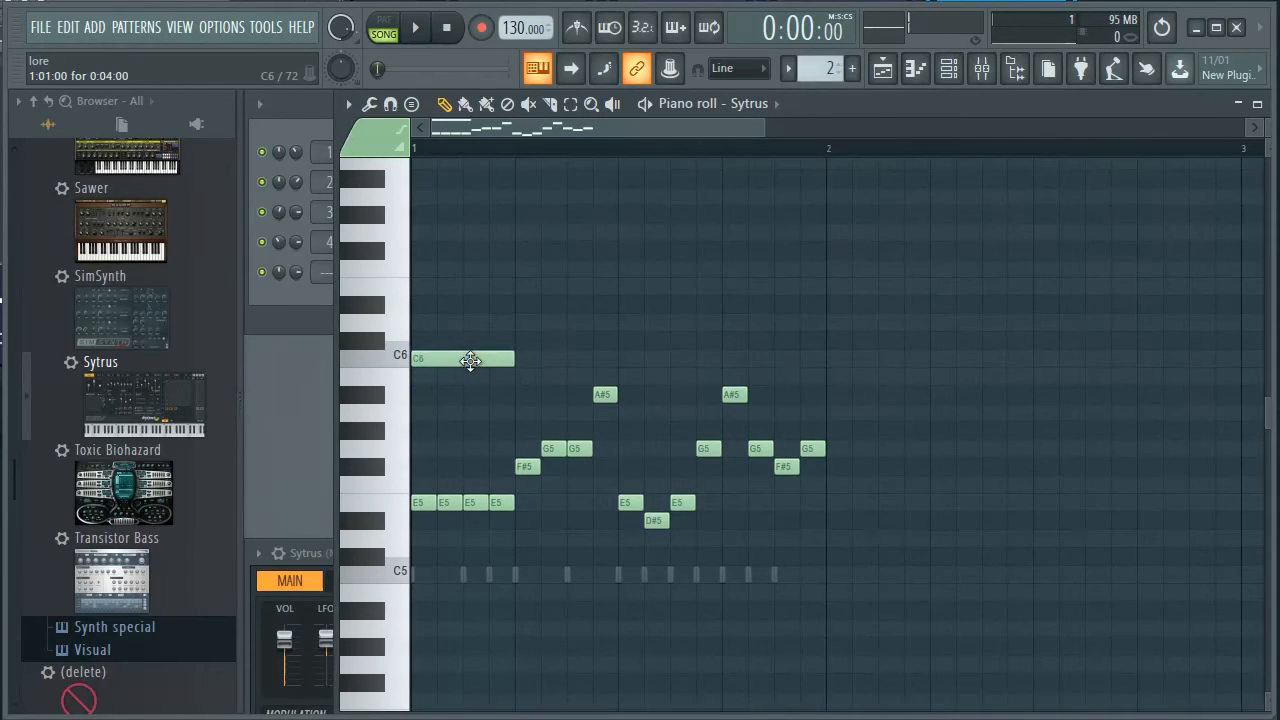
View the C6 note's properties without changing them and delete the note.
double_click(470, 360)
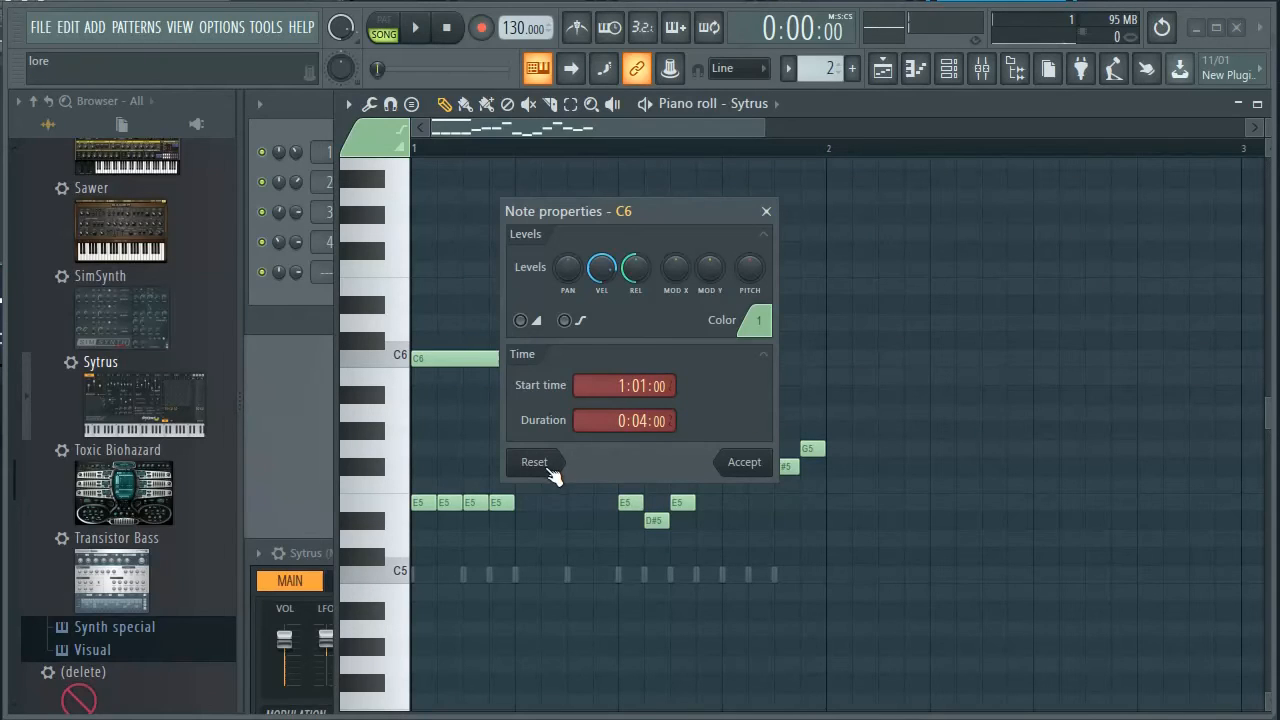
click(766, 211)
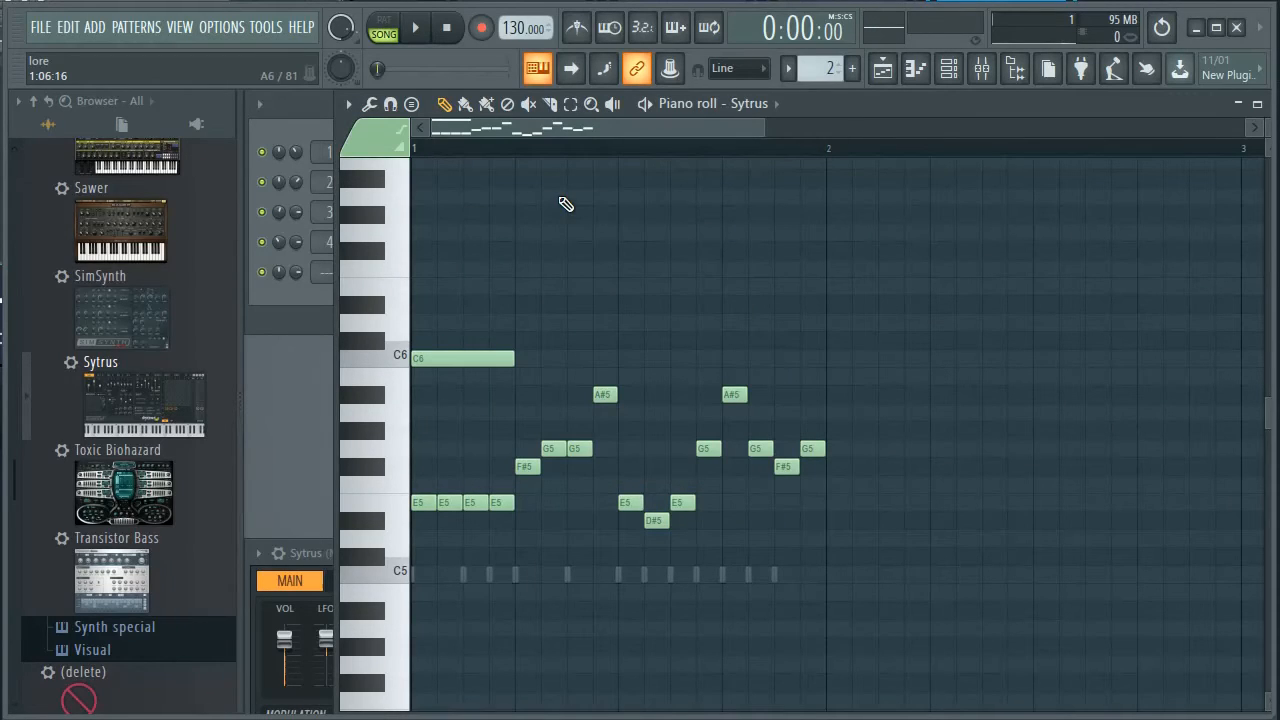
right_click(470, 362)
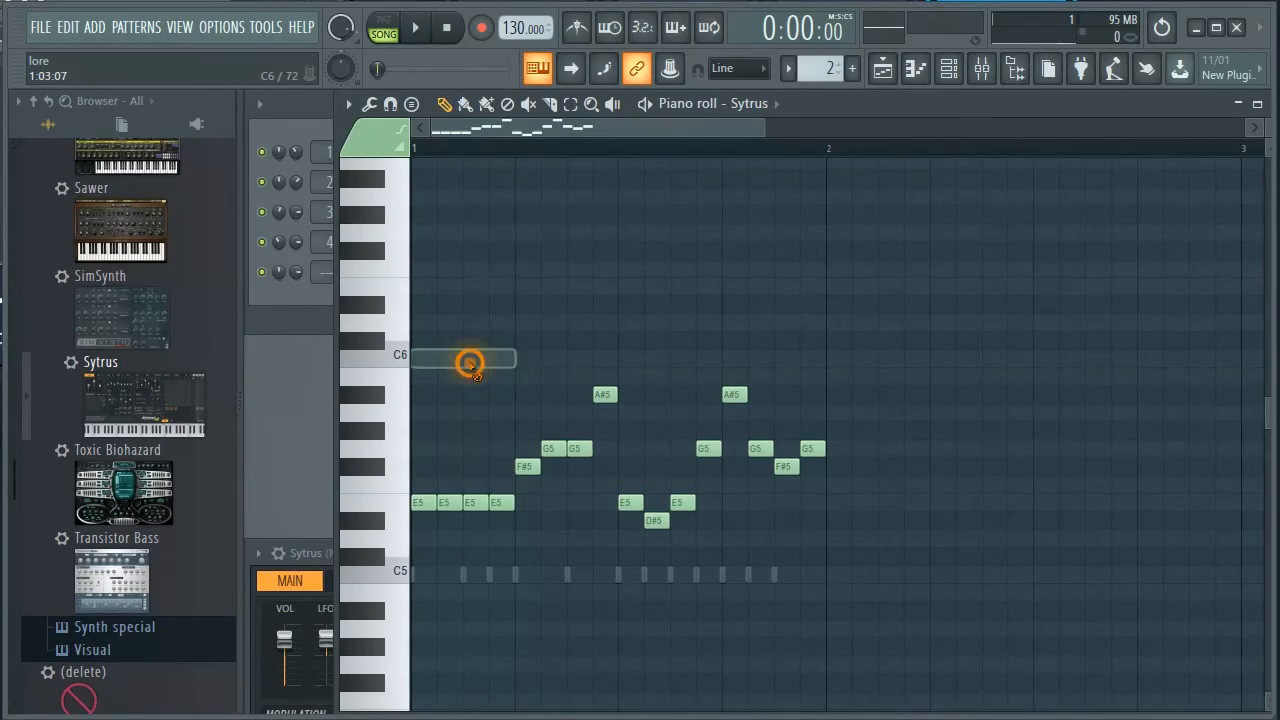
Create a new empty pattern named "New test pattern".
click(816, 68)
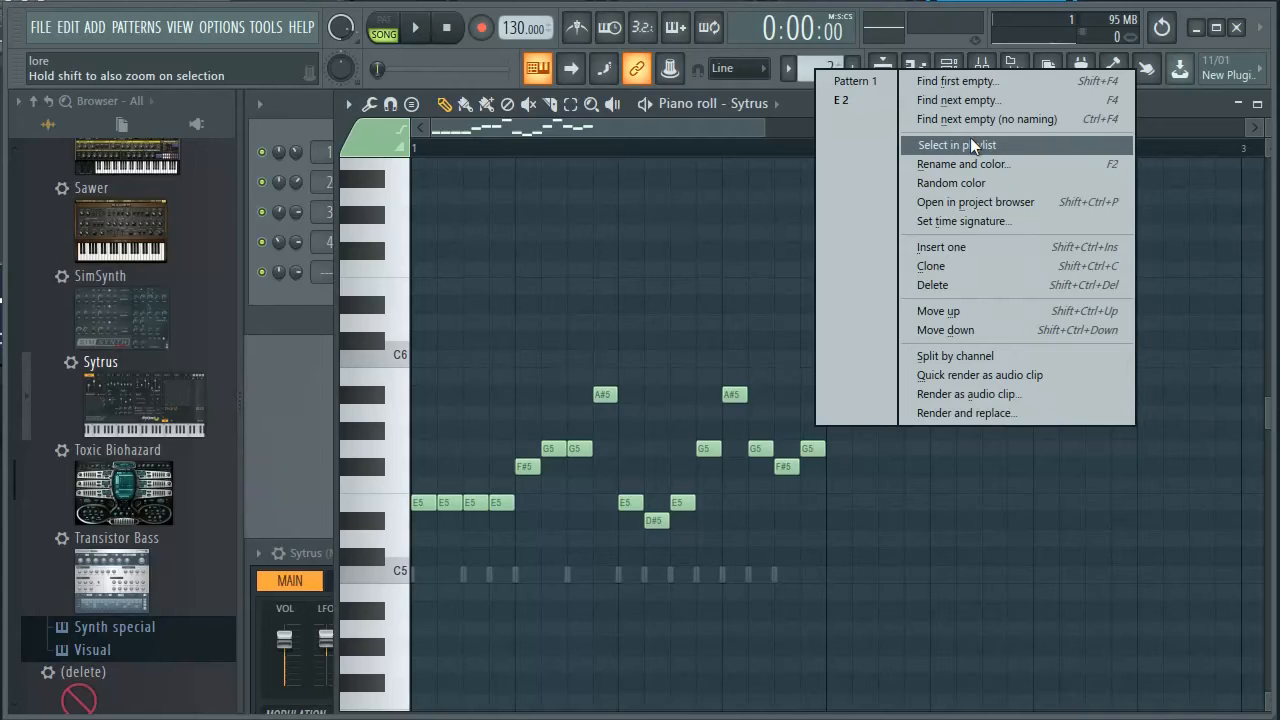
click(817, 65)
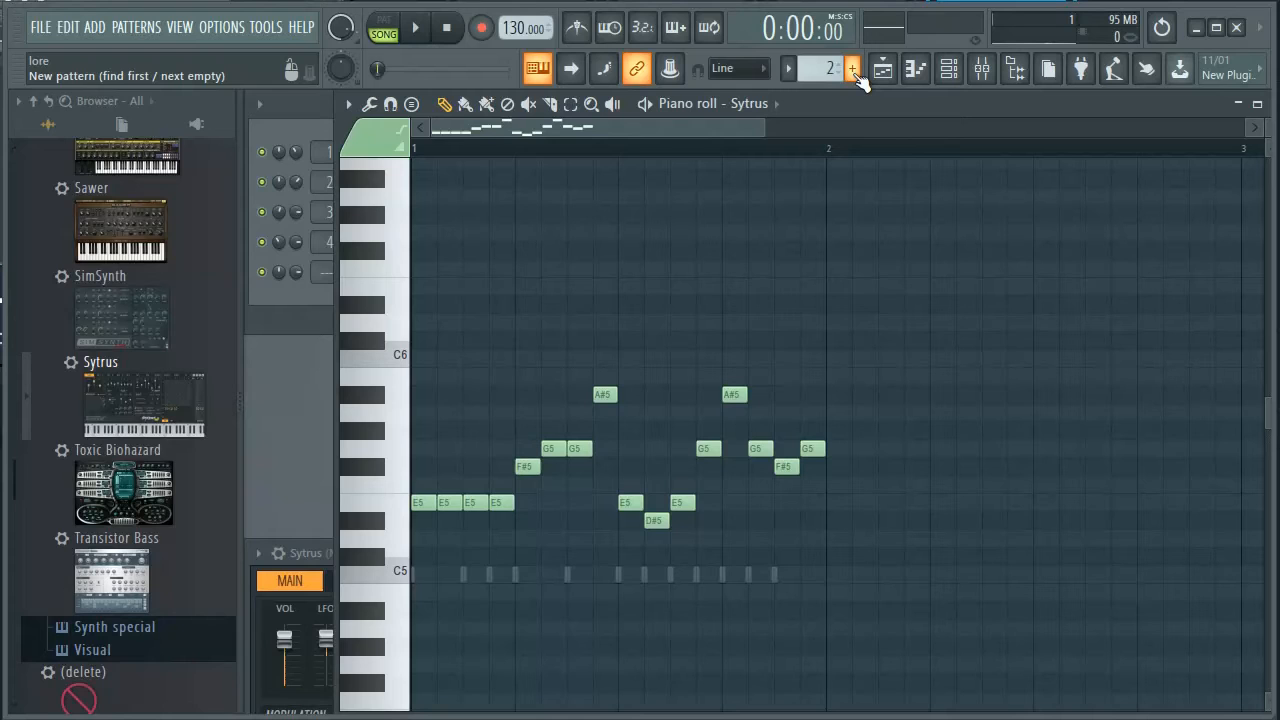
click(853, 70)
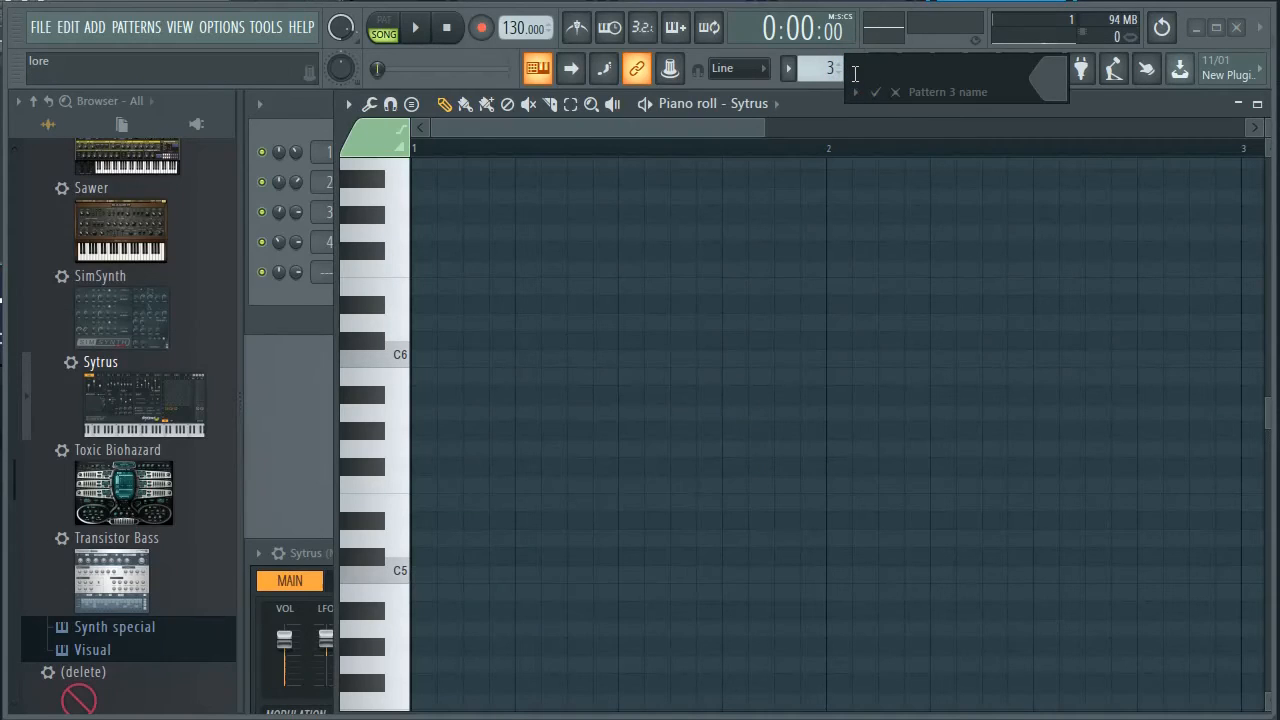
text(New test pattern)
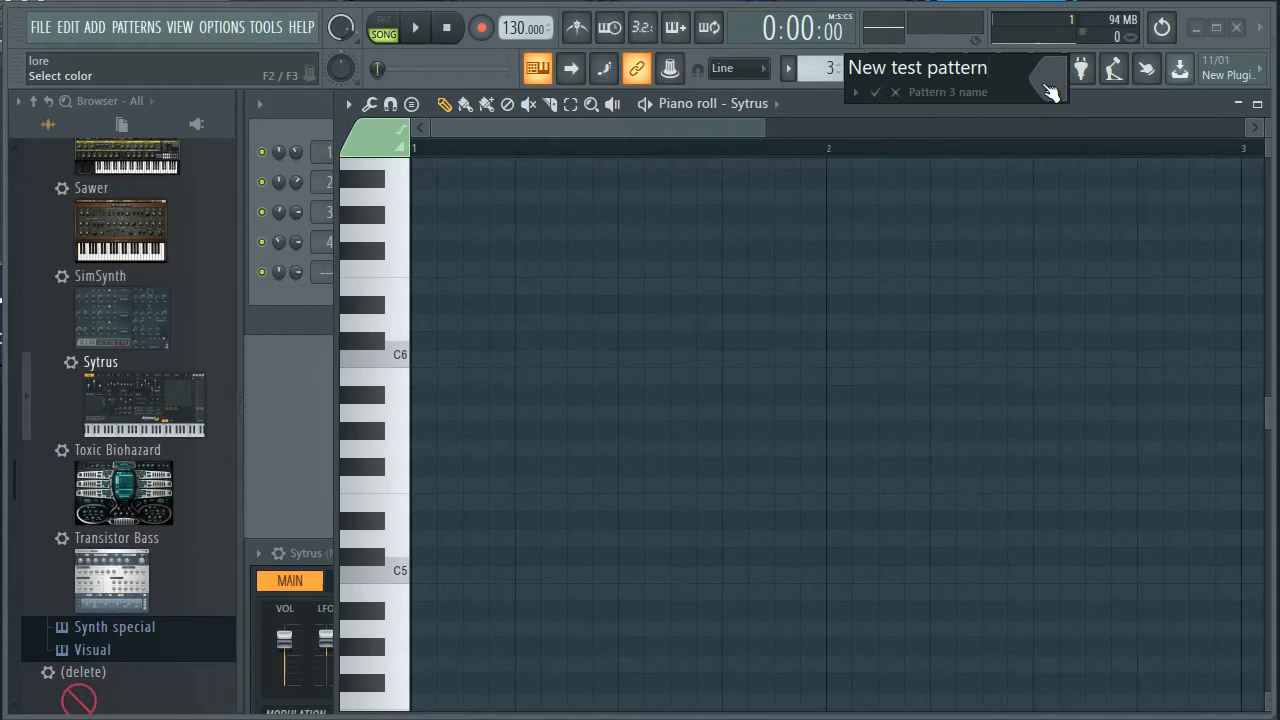
click(1045, 85)
click(876, 92)
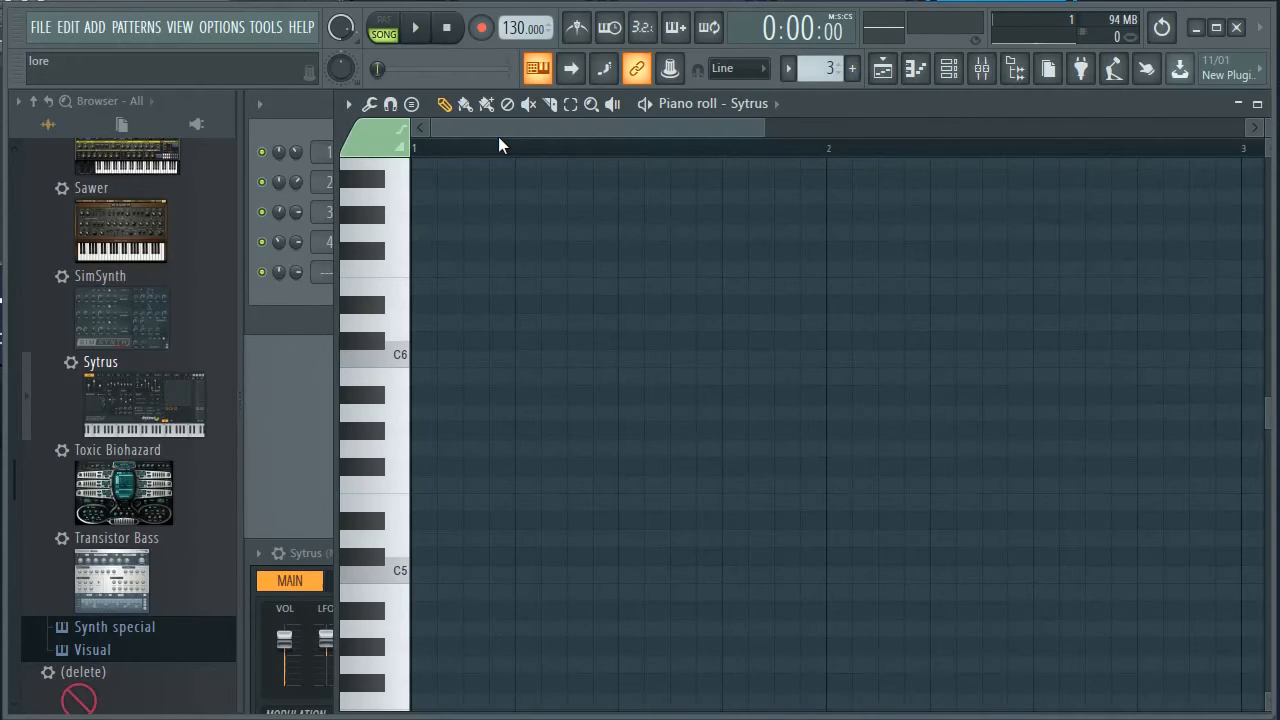
Draw a C5 Sytrus note at the start of bar 1, extend it to a full bar and test playback.
click(780, 104)
click(779, 103)
click(421, 576)
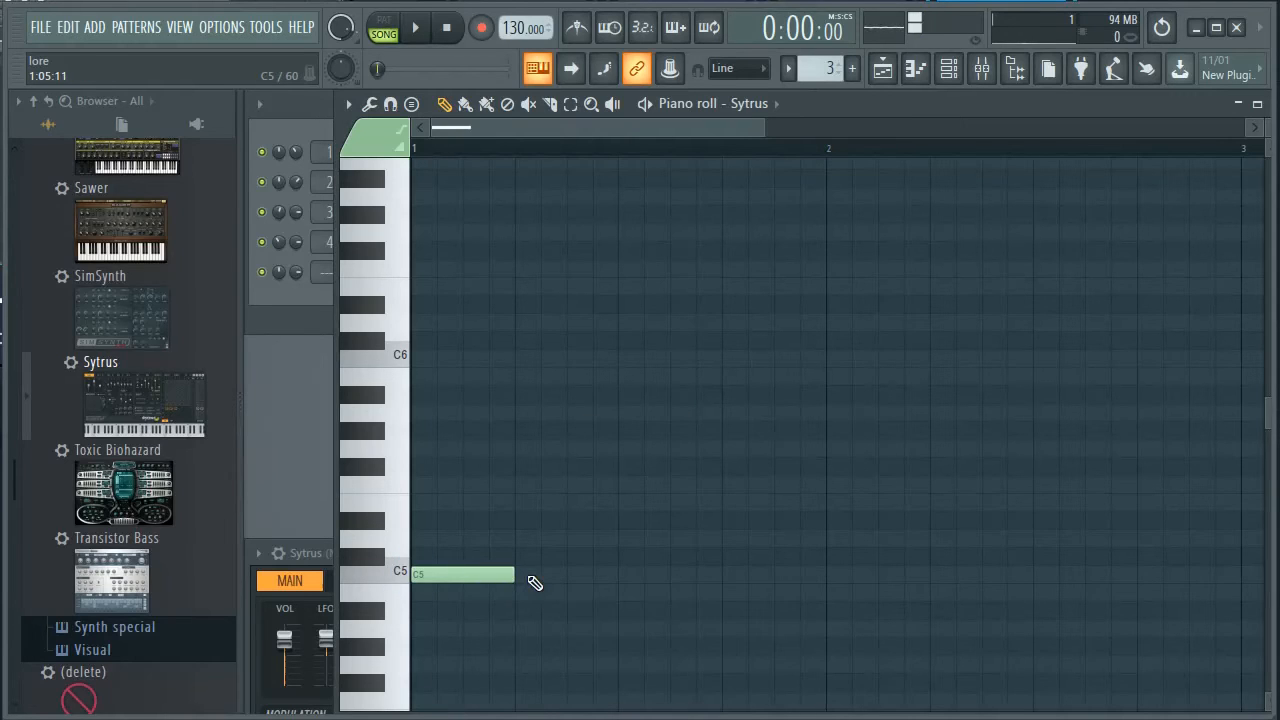
drag(511, 575, 826, 575)
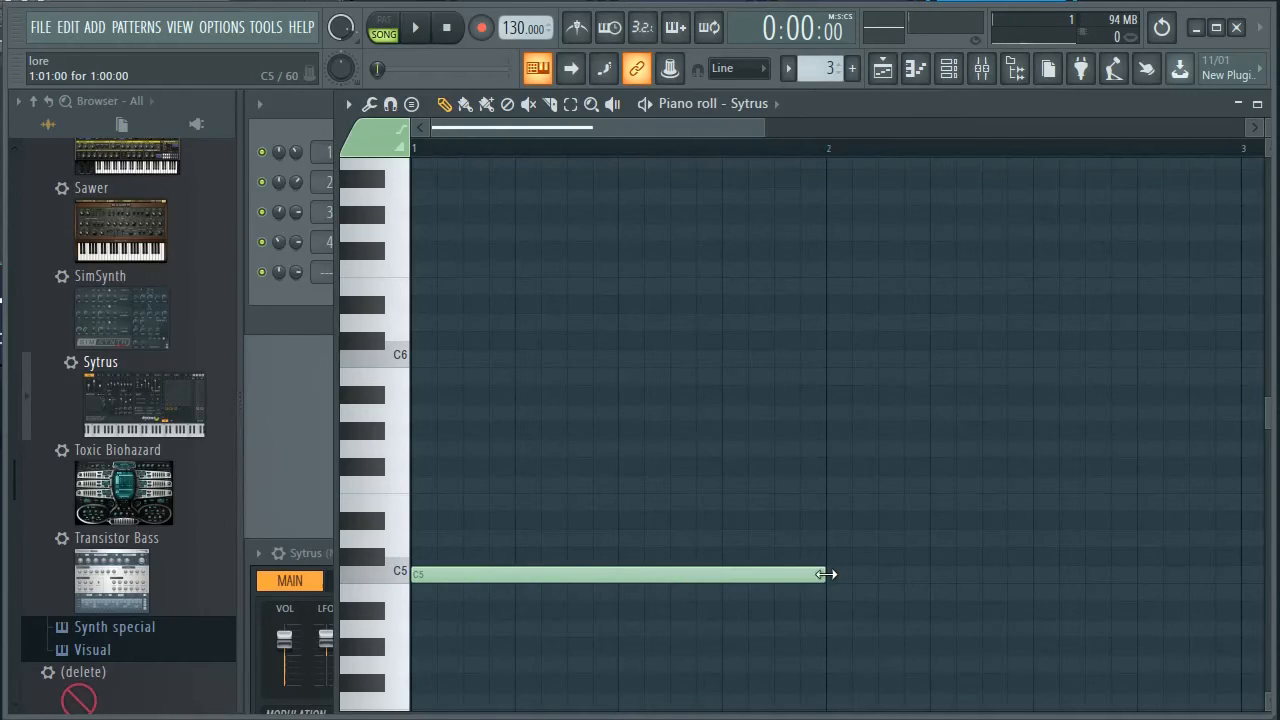
key(space)
key(space)
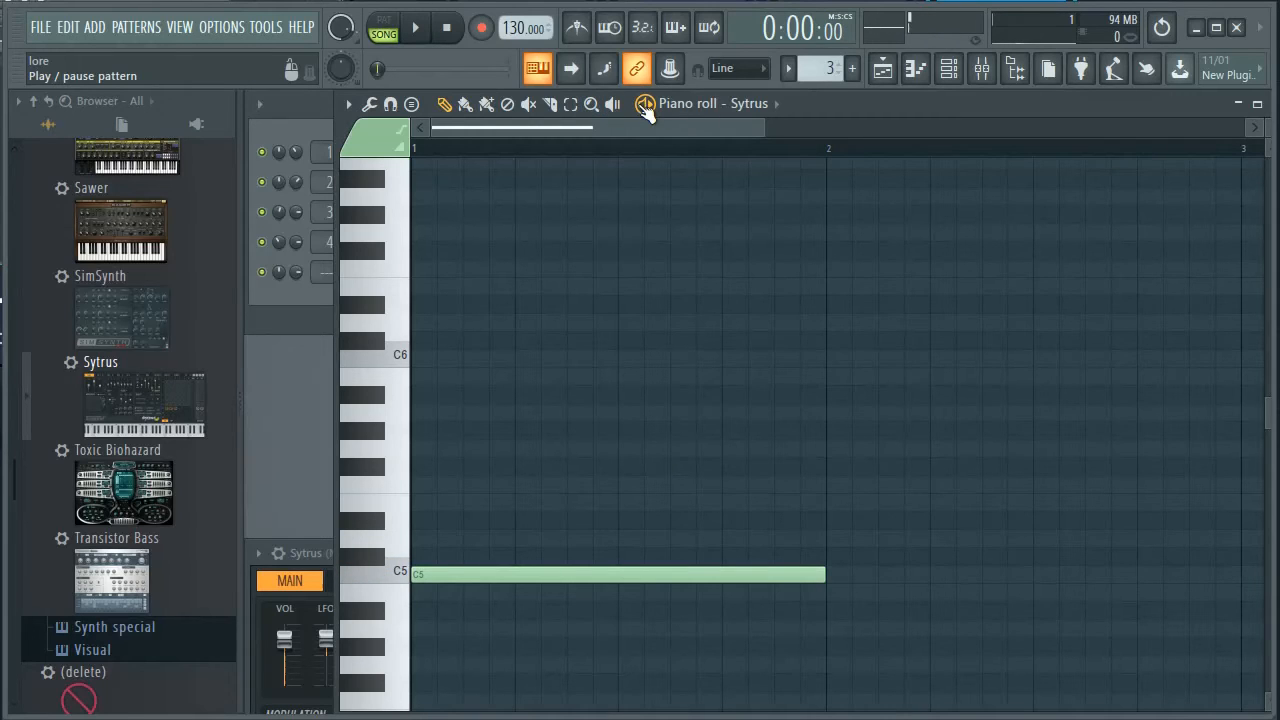
Play back the new pattern's full-bar C5 note and stop it before the bar ends.
click(646, 104)
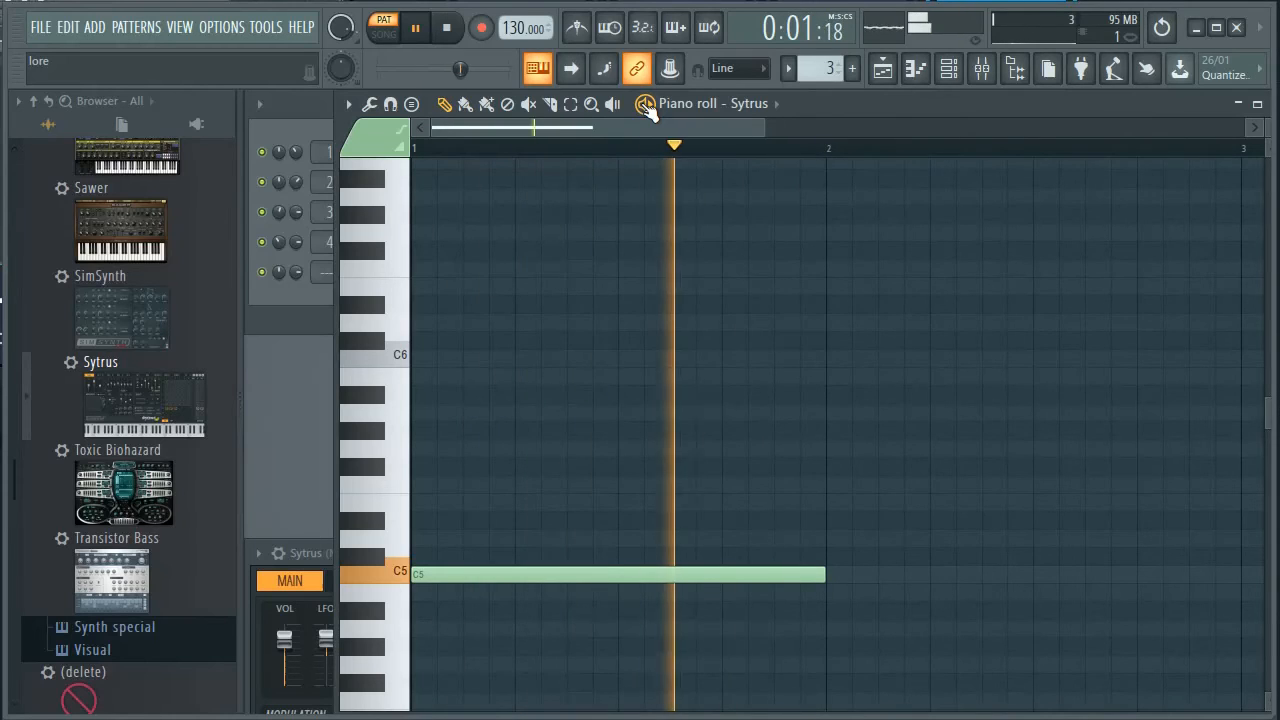
click(646, 104)
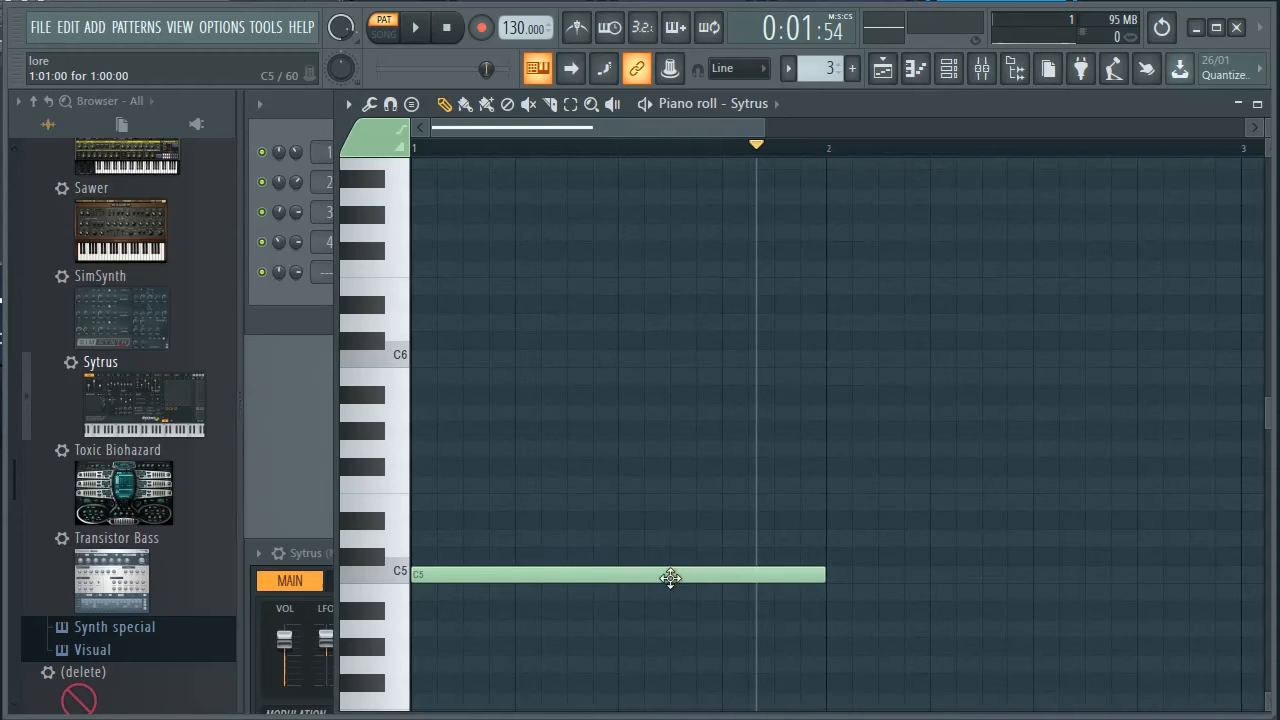
Try moving the C5 note five steps along and shortening it to 14 steps, and return it to a full bar at bar 1.
mouse_move(826, 575)
mouse_down()
mouse_move(566, 571)
mouse_move(824, 572)
mouse_up()
drag(631, 571, 762, 571)
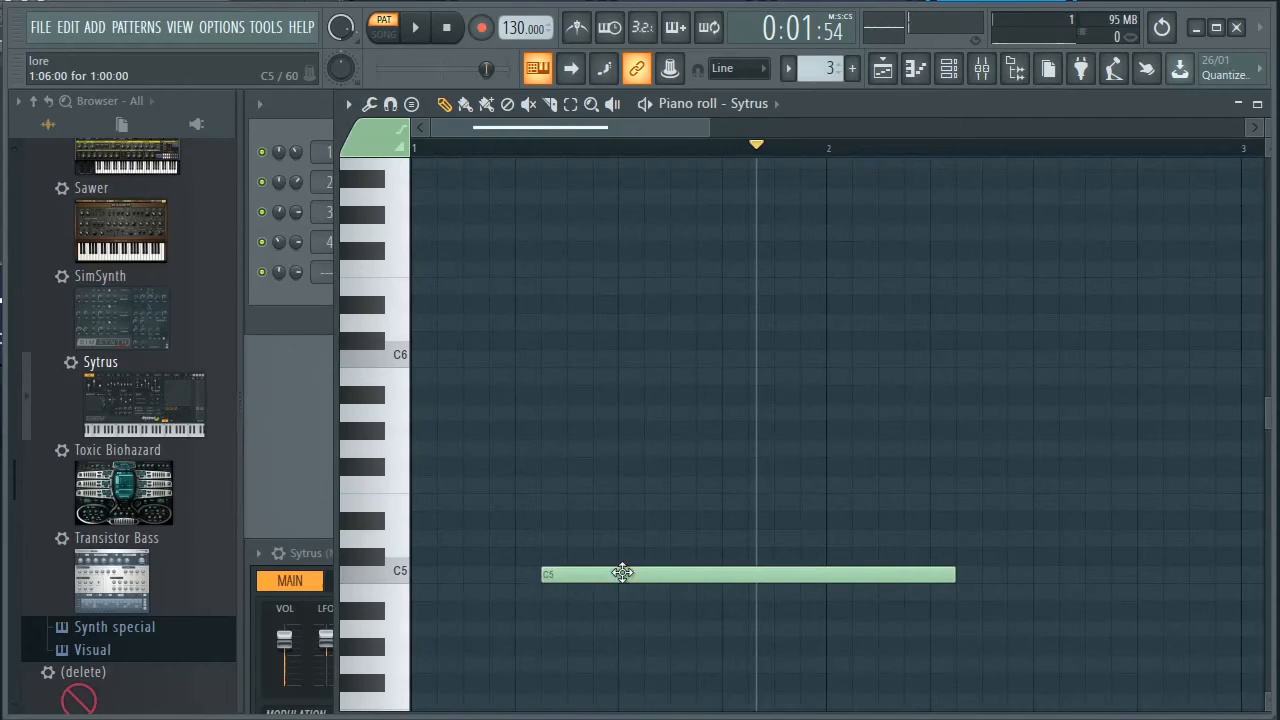
drag(955, 573, 892, 572)
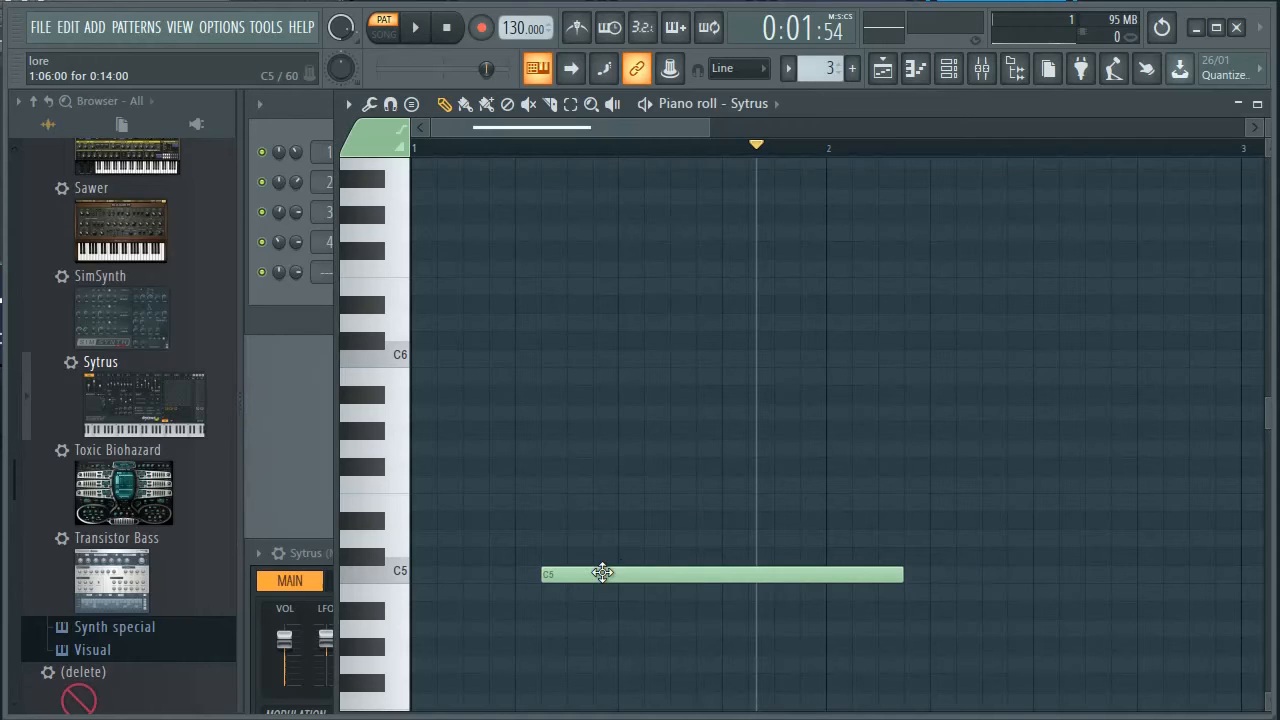
drag(590, 574, 459, 572)
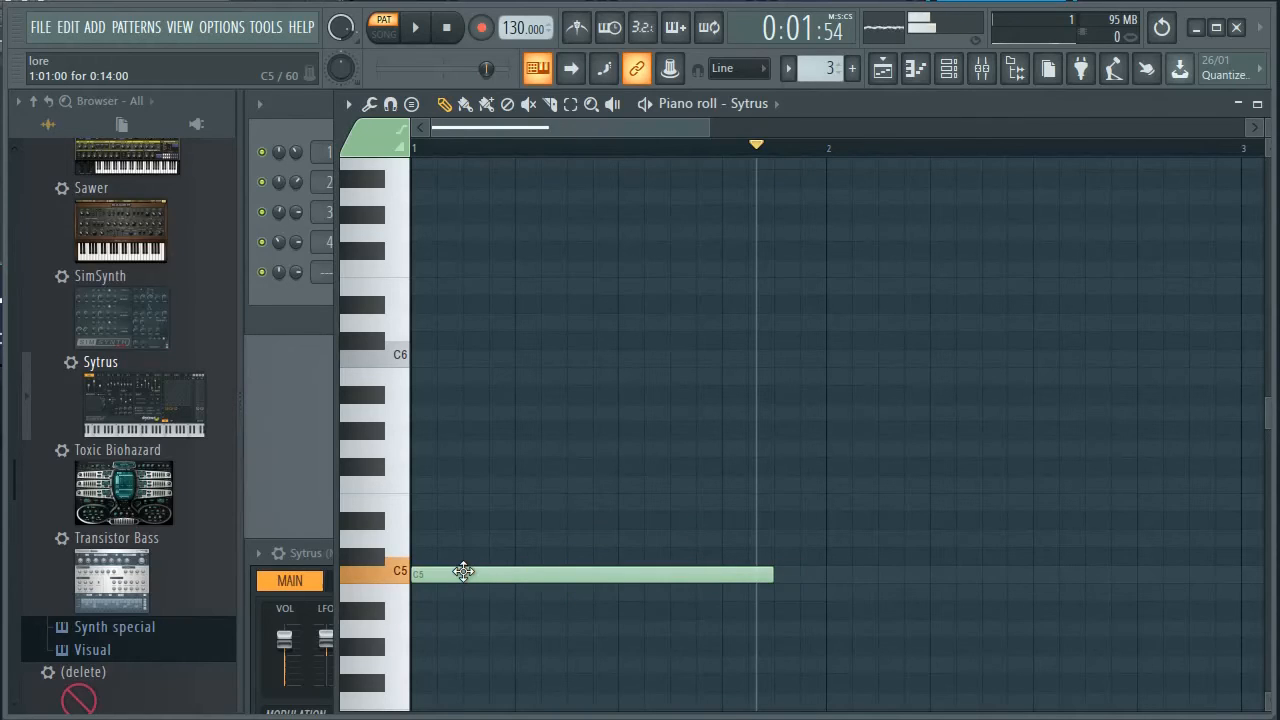
drag(769, 573, 821, 573)
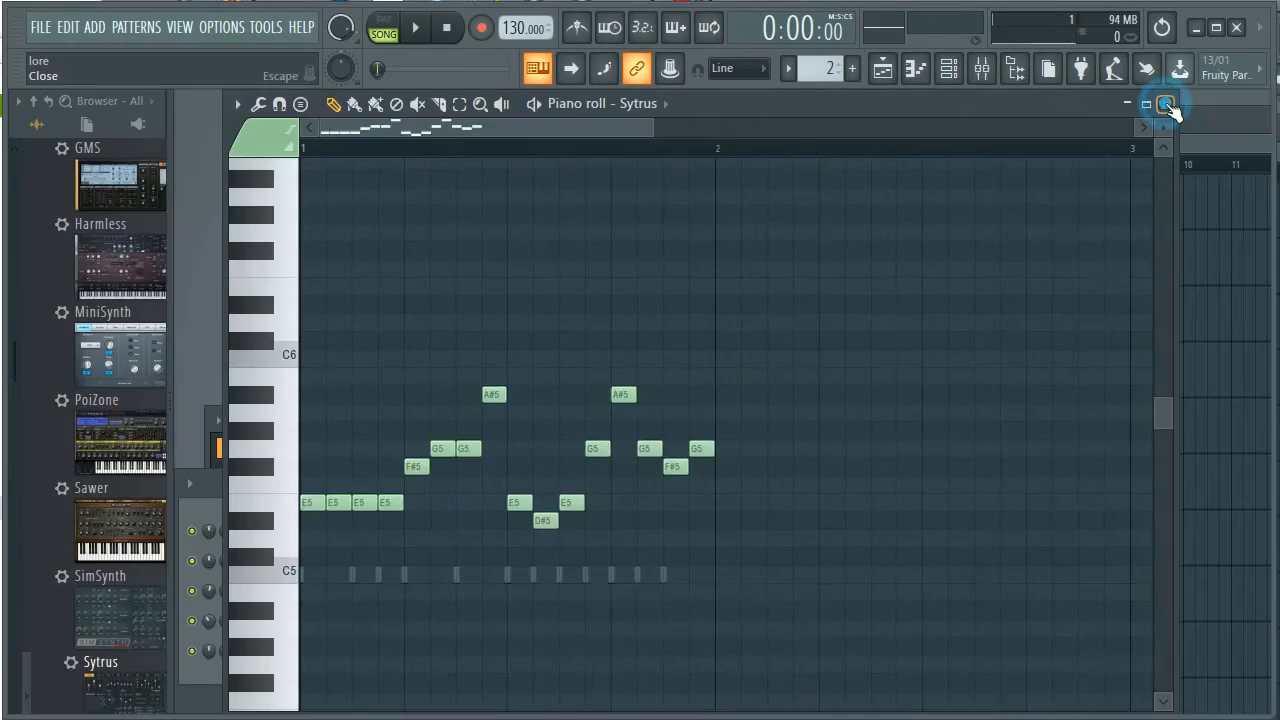
Close the piano roll and play the playlist arrangement from bar 1 into bar 4.
click(1157, 109)
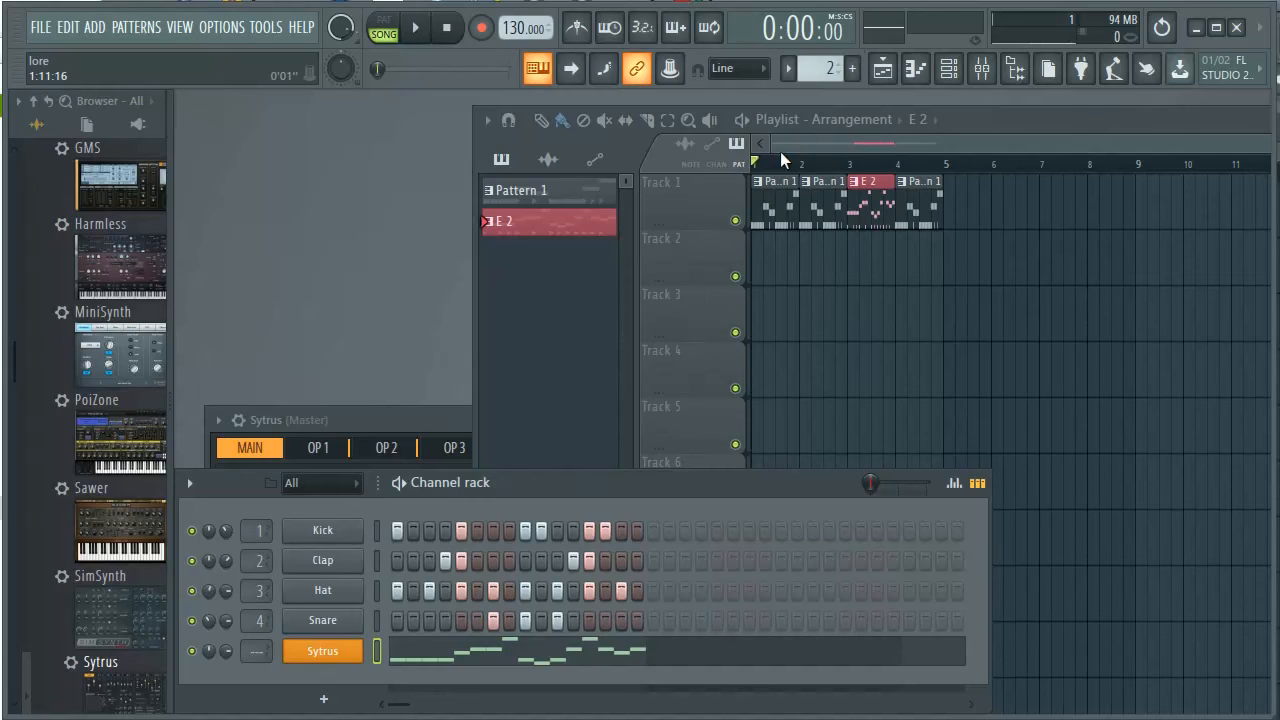
click(758, 164)
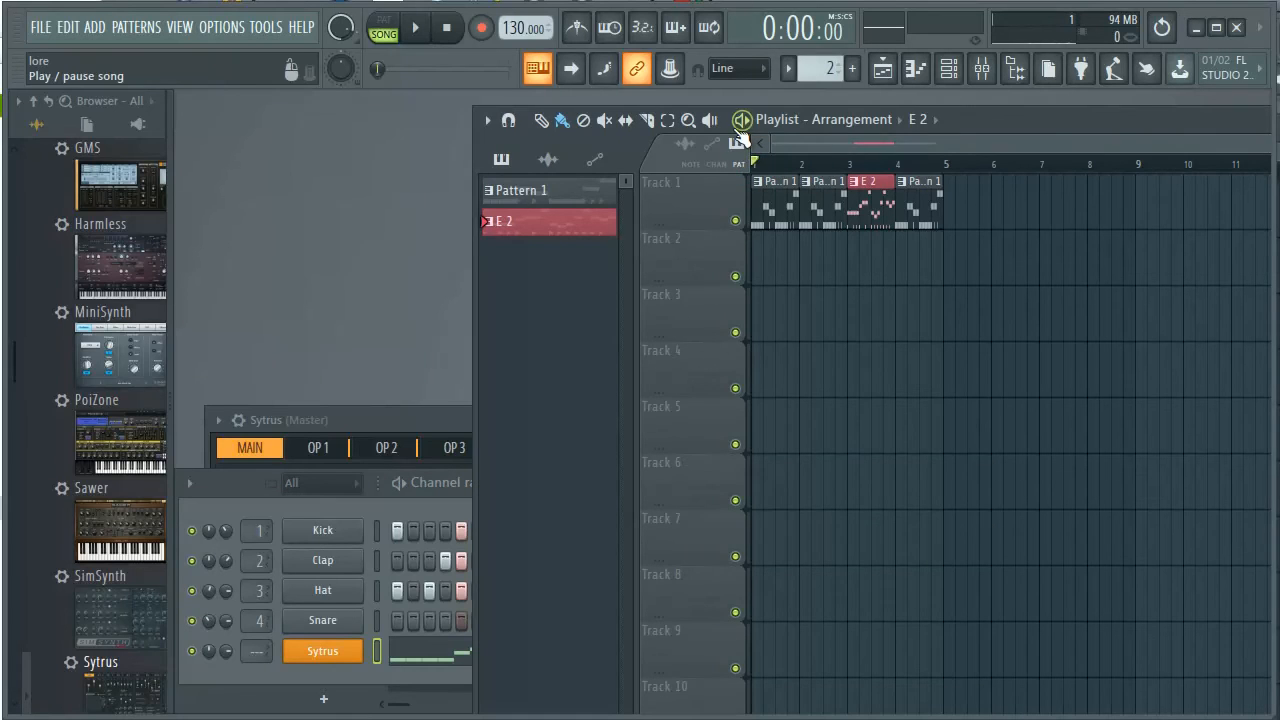
click(741, 120)
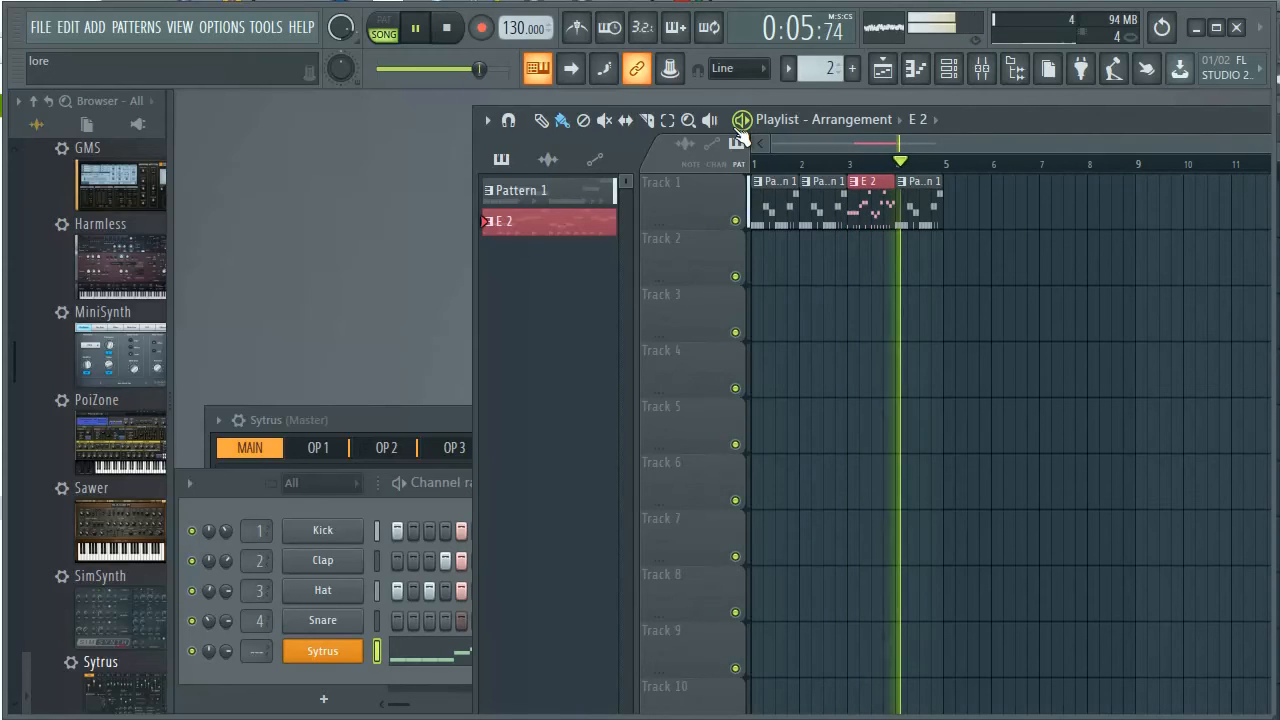
key(space)
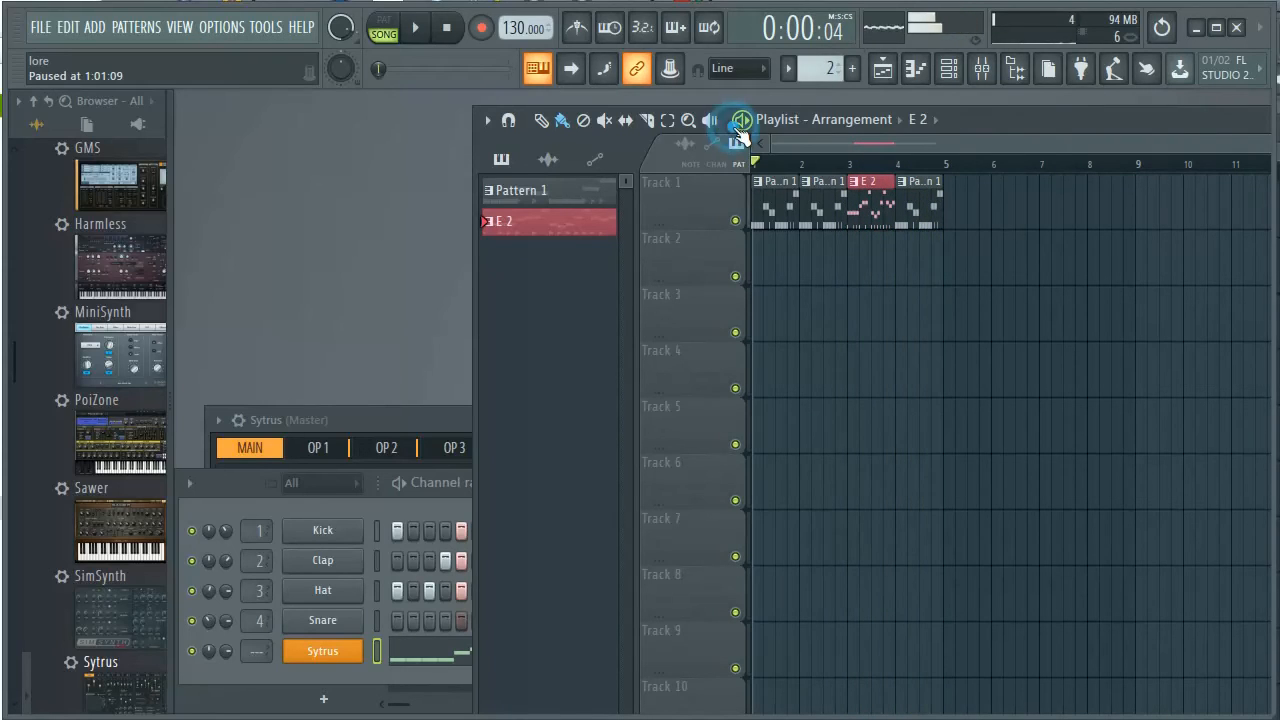
Replace the Pattern 1 clip at bar 4 of Track 1 with an E 2 clip and test the arrangement's playback.
right_click(909, 200)
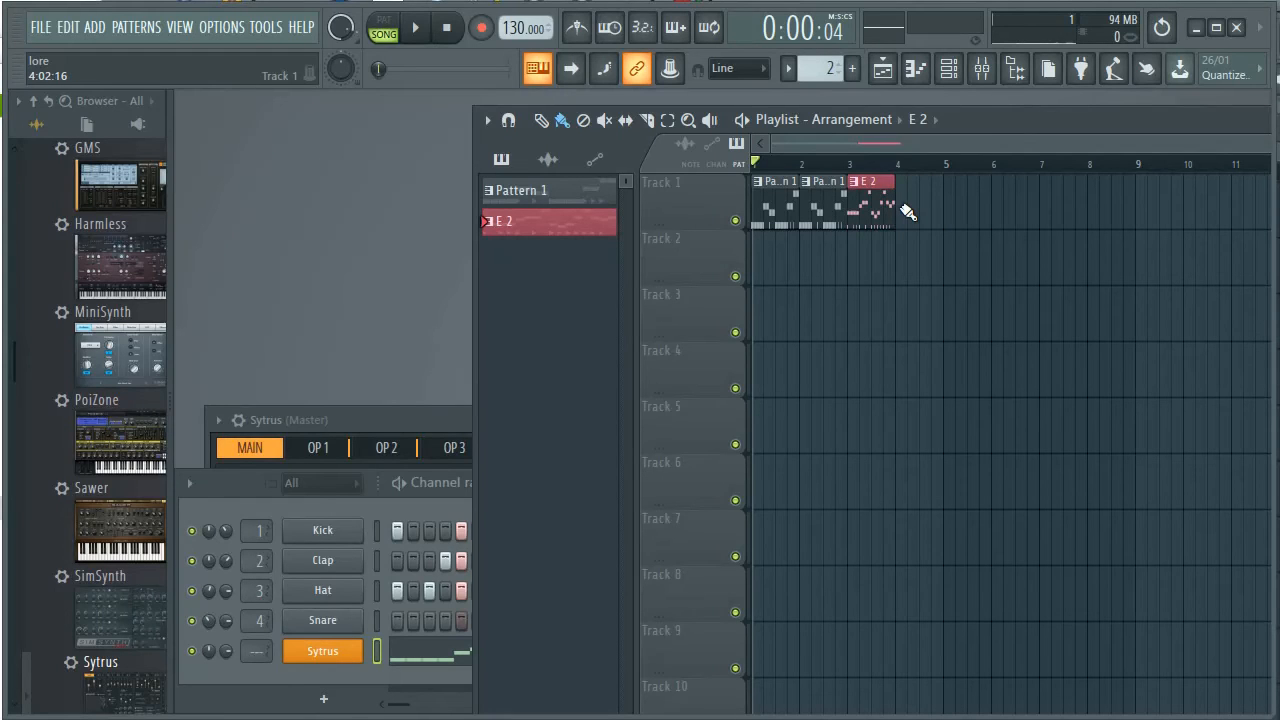
click(905, 213)
key(space)
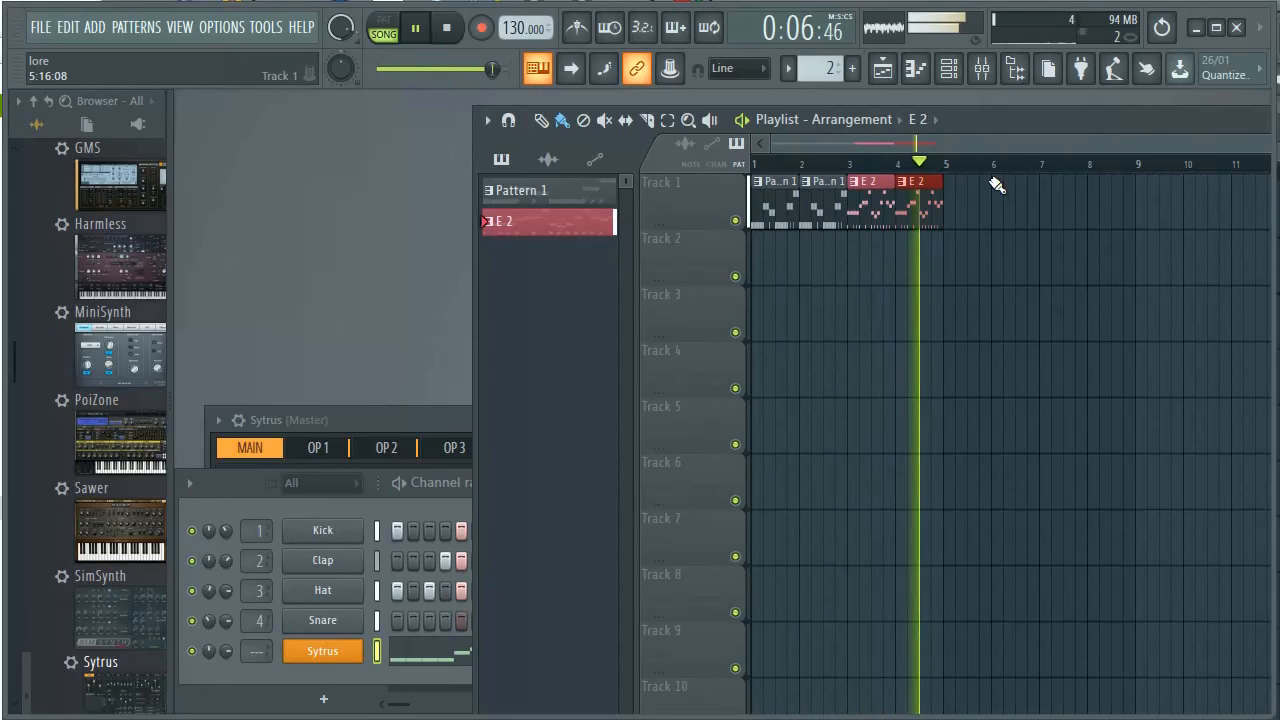
key(space)
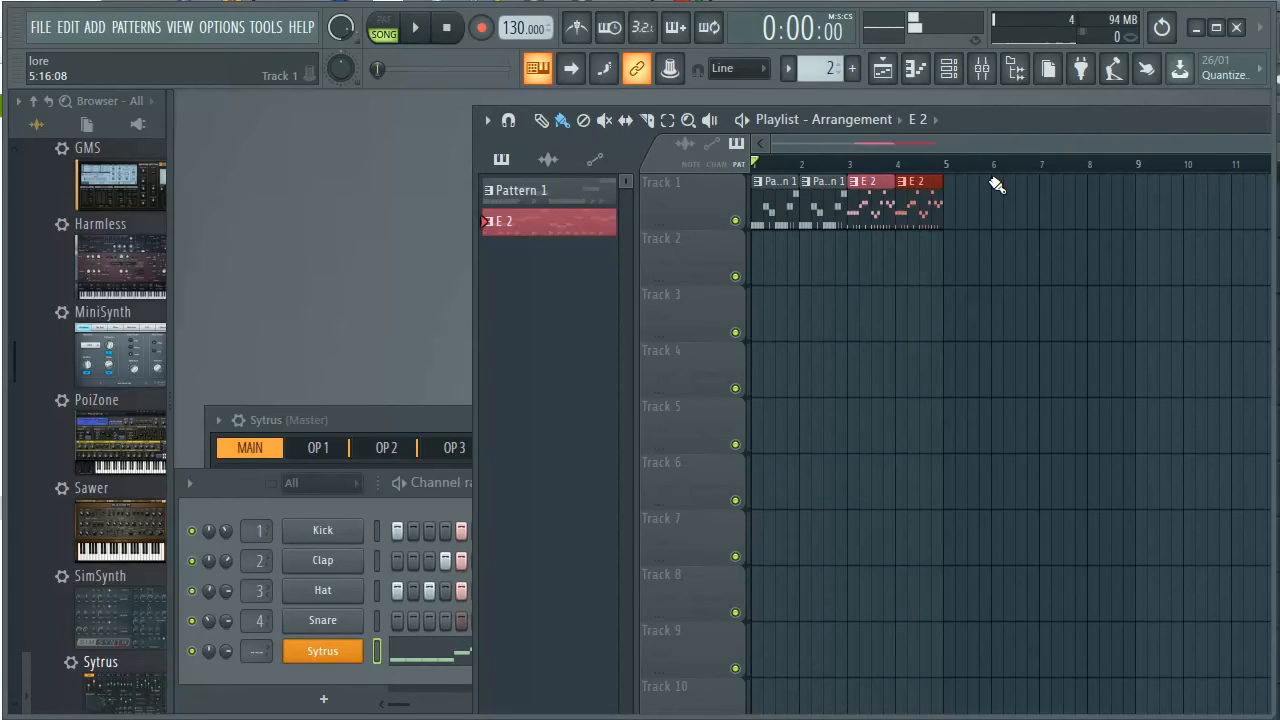
Arrange the workspace with the channel rack above the Sytrus window and widen the browser.
drag(320, 421, 341, 552)
drag(233, 484, 233, 107)
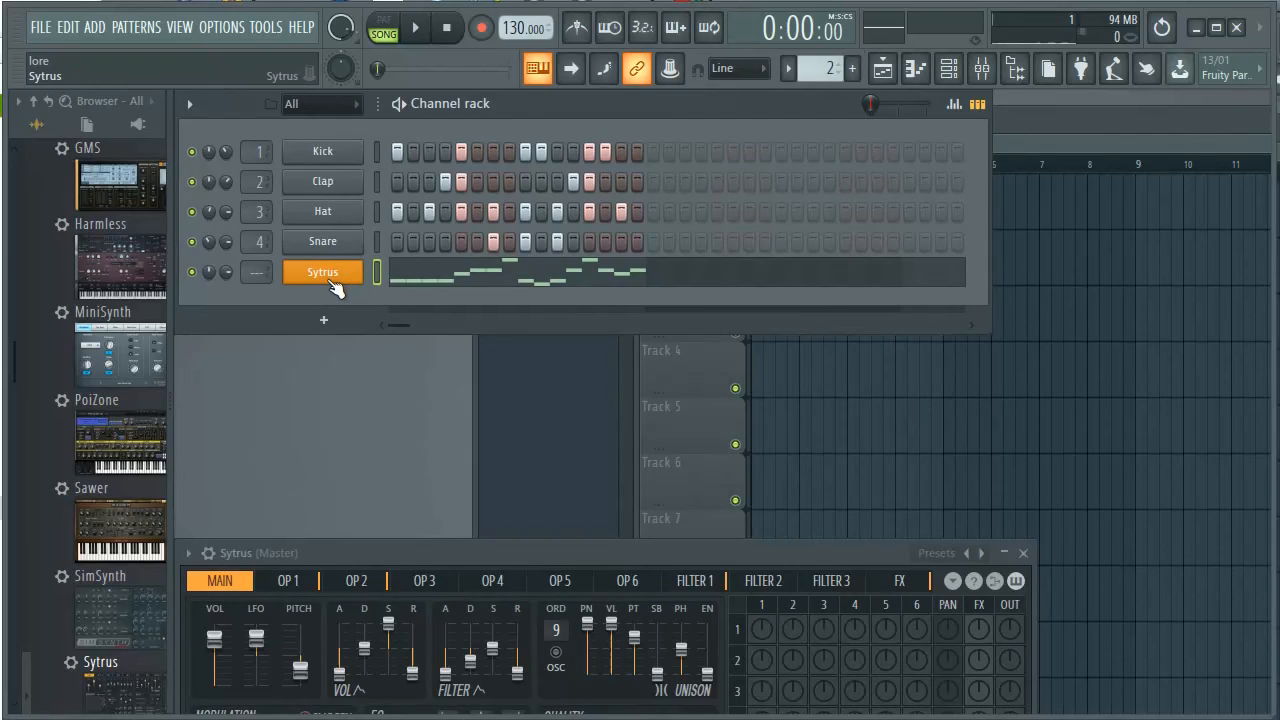
scroll(62, 270, up, 5)
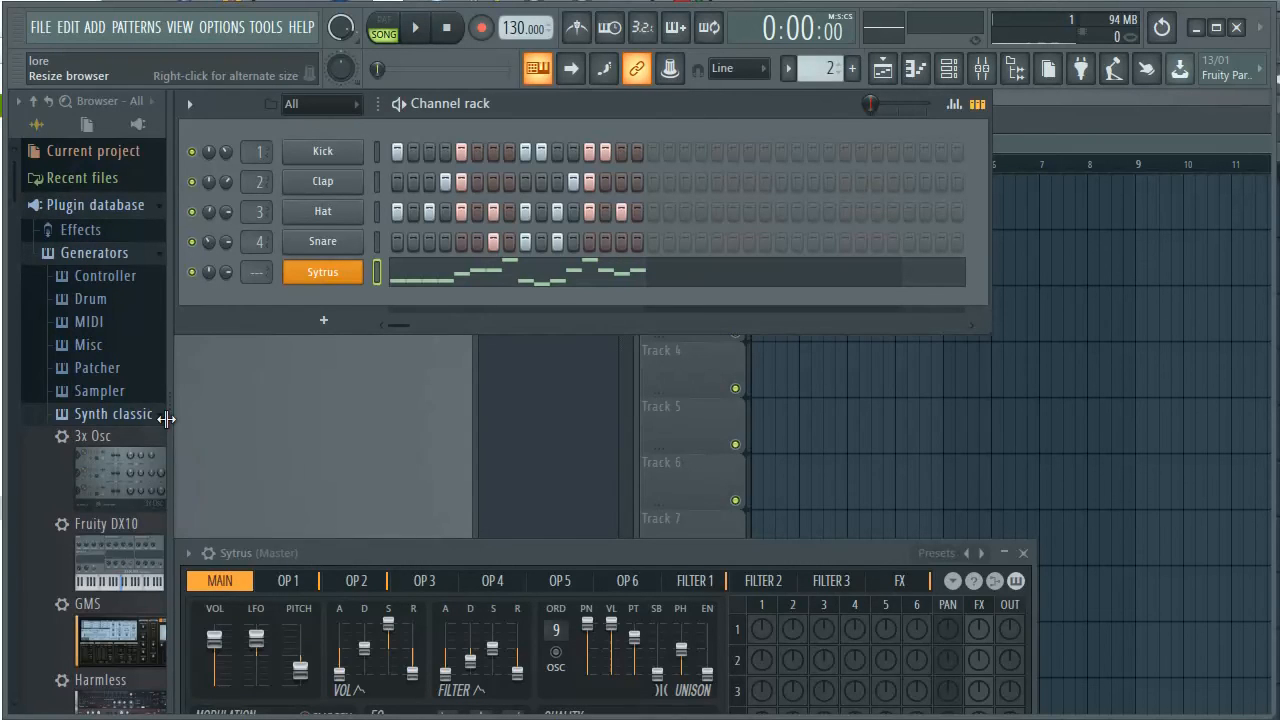
drag(166, 414, 240, 417)
Look through the Synth classic generators in the browser's plugin database and return to the start of the list.
scroll(143, 495, down, 8)
scroll(140, 497, up, 8)
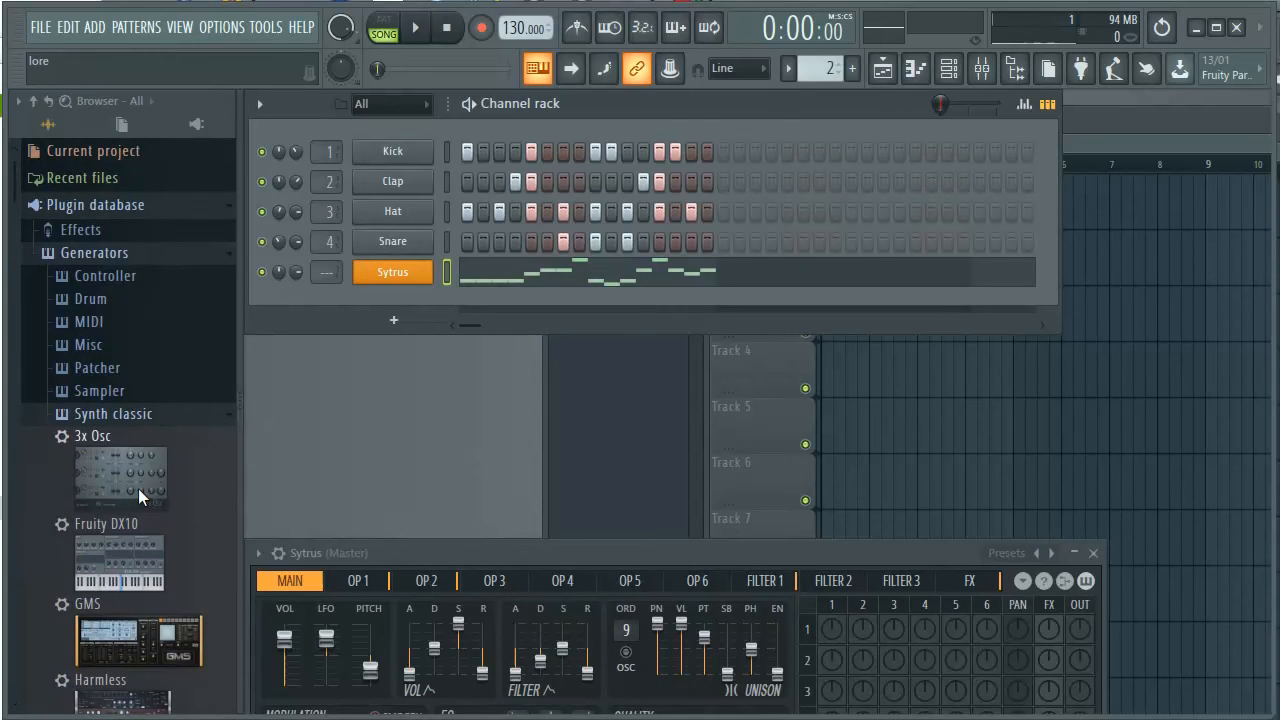
drag(138, 488, 106, 470)
scroll(171, 484, down, 12)
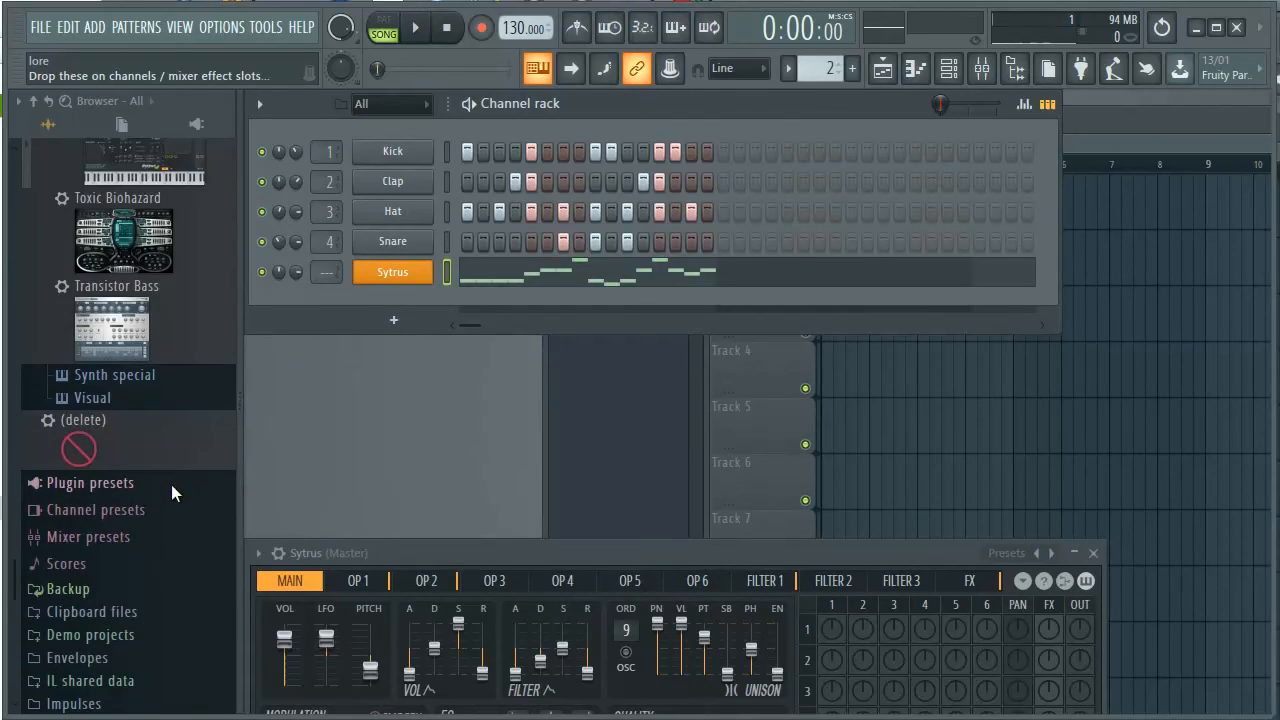
scroll(169, 456, up, 5)
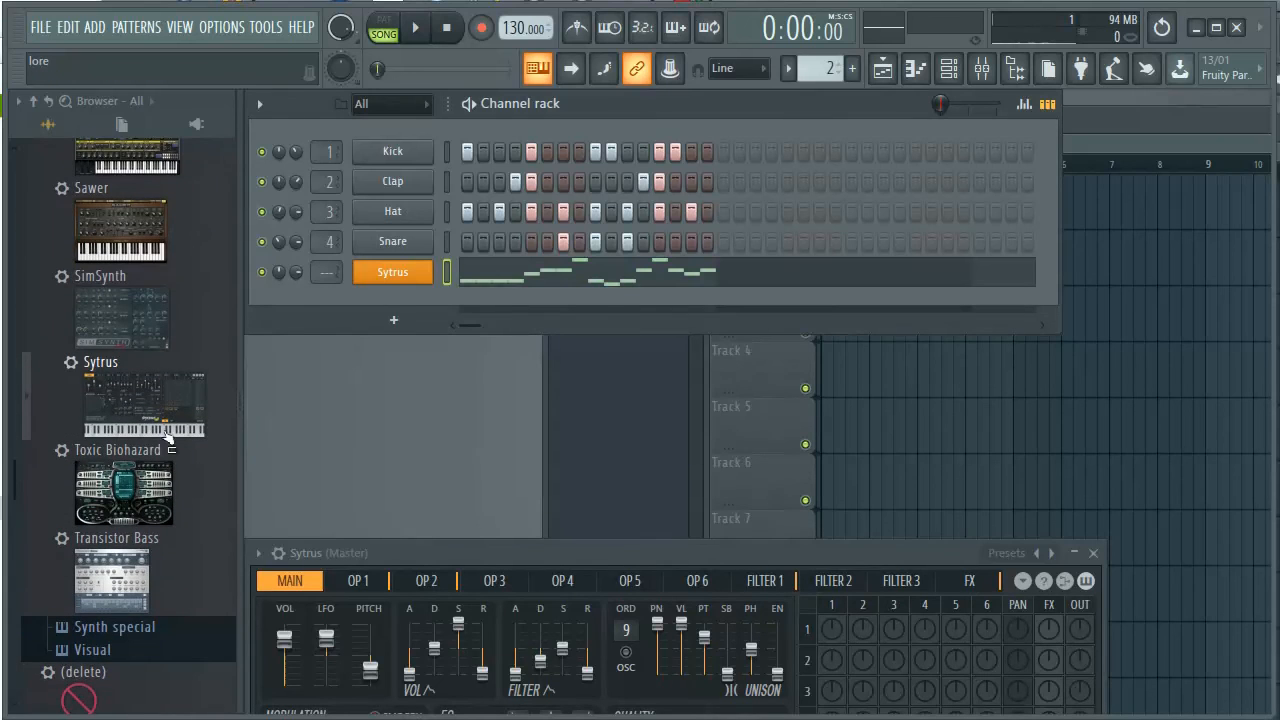
scroll(175, 395, up, 8)
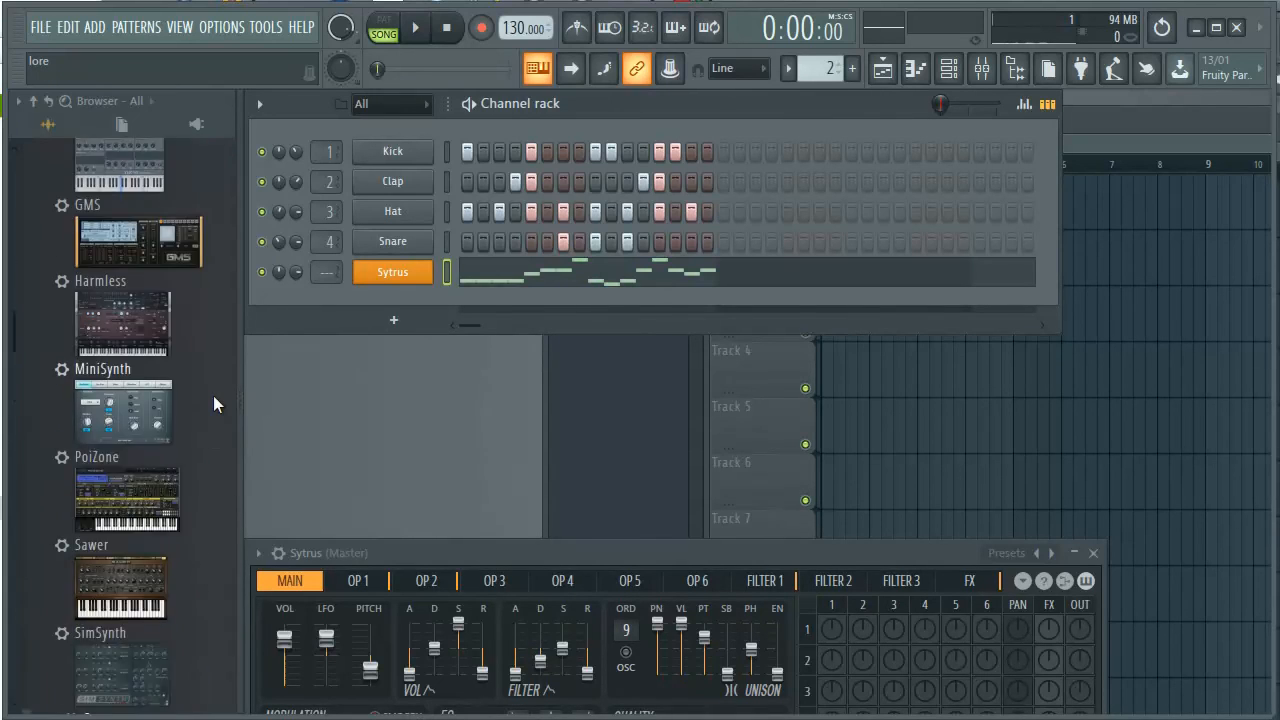
scroll(213, 396, up, 3)
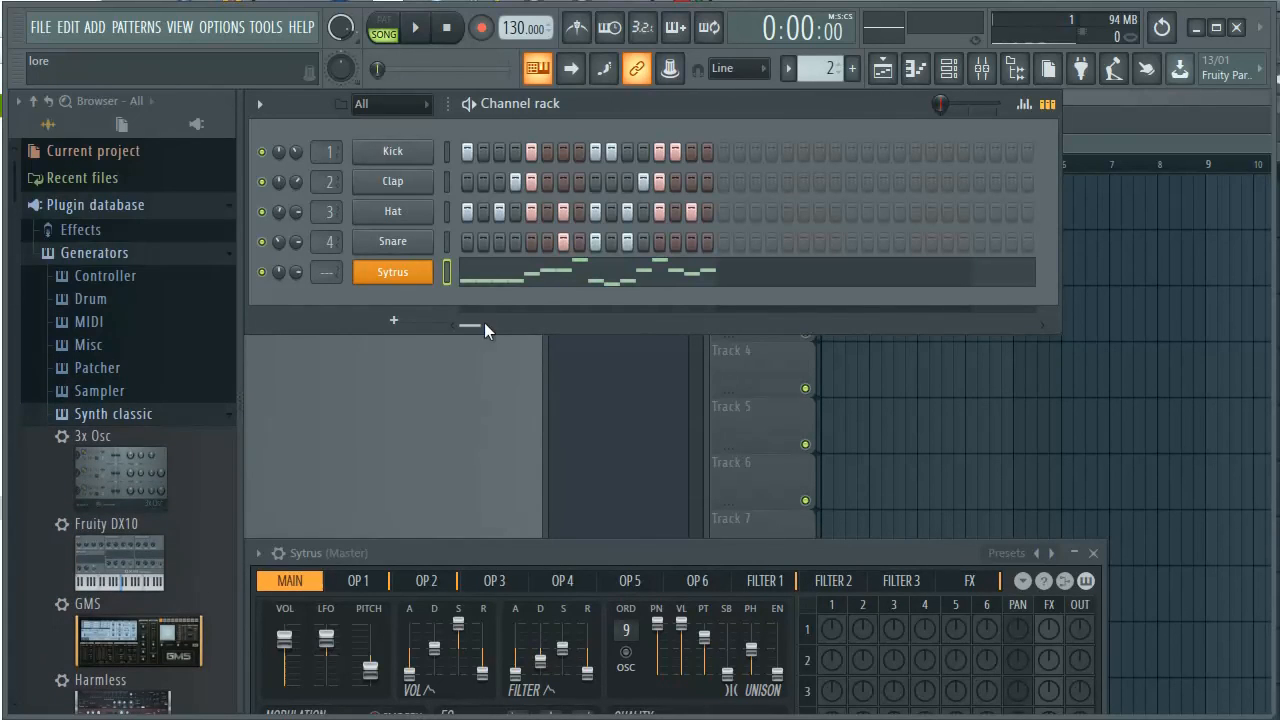
Bring the playlist to the front and toggle the piano roll's visibility, leaving the piano roll open.
click(1199, 118)
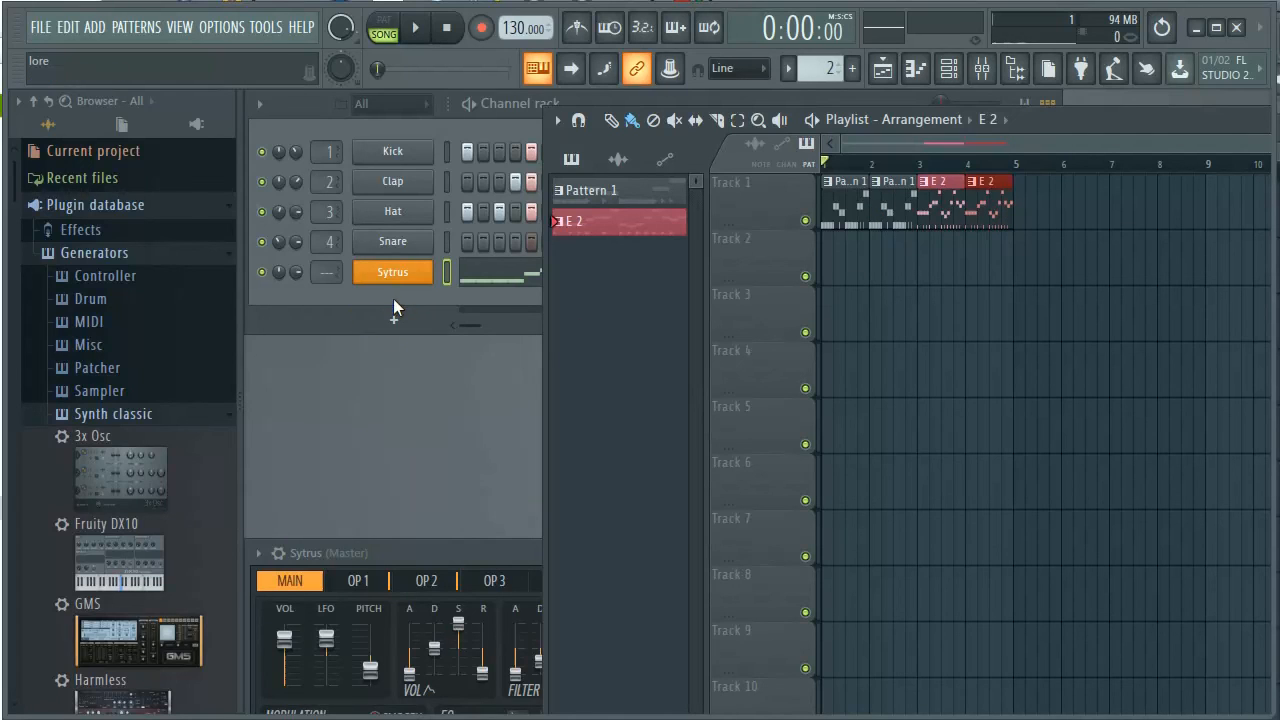
click(915, 70)
click(915, 70)
click(915, 70)
click(726, 105)
click(726, 105)
Toggle the playlist window's visibility several times, leaving it shown over the piano roll.
click(883, 70)
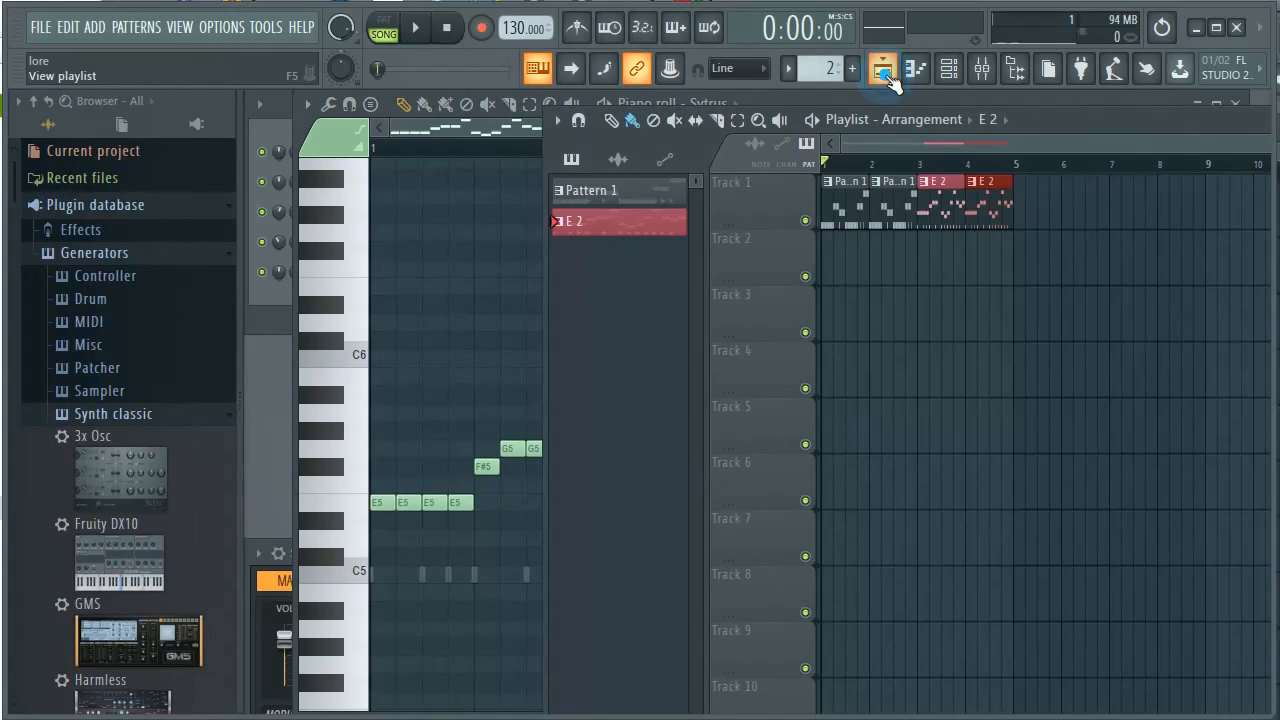
click(884, 71)
click(884, 71)
click(884, 71)
click(884, 71)
click(884, 71)
click(884, 71)
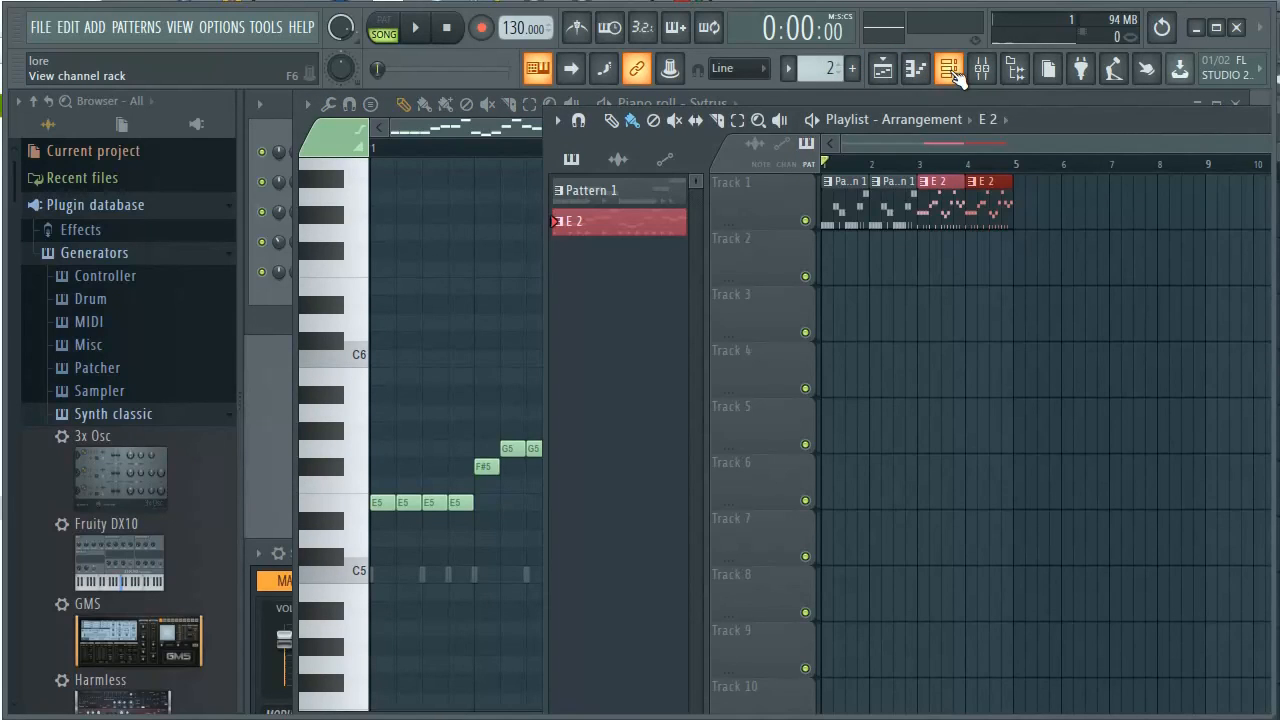
Toggle the channel rack's visibility several times, leaving it shown in front of the playlist and piano roll.
click(952, 70)
click(952, 70)
click(952, 70)
click(952, 70)
click(952, 70)
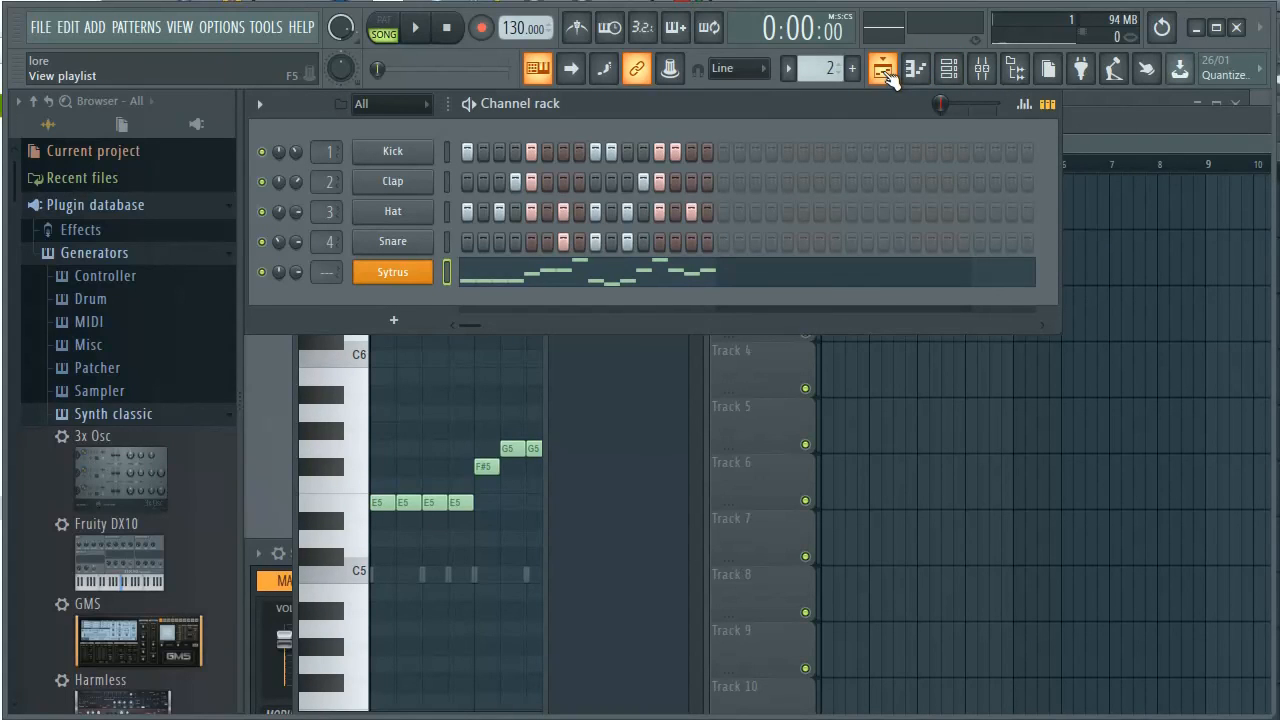
View the Sytrus channel's options and dismiss them without choosing any.
right_click(405, 276)
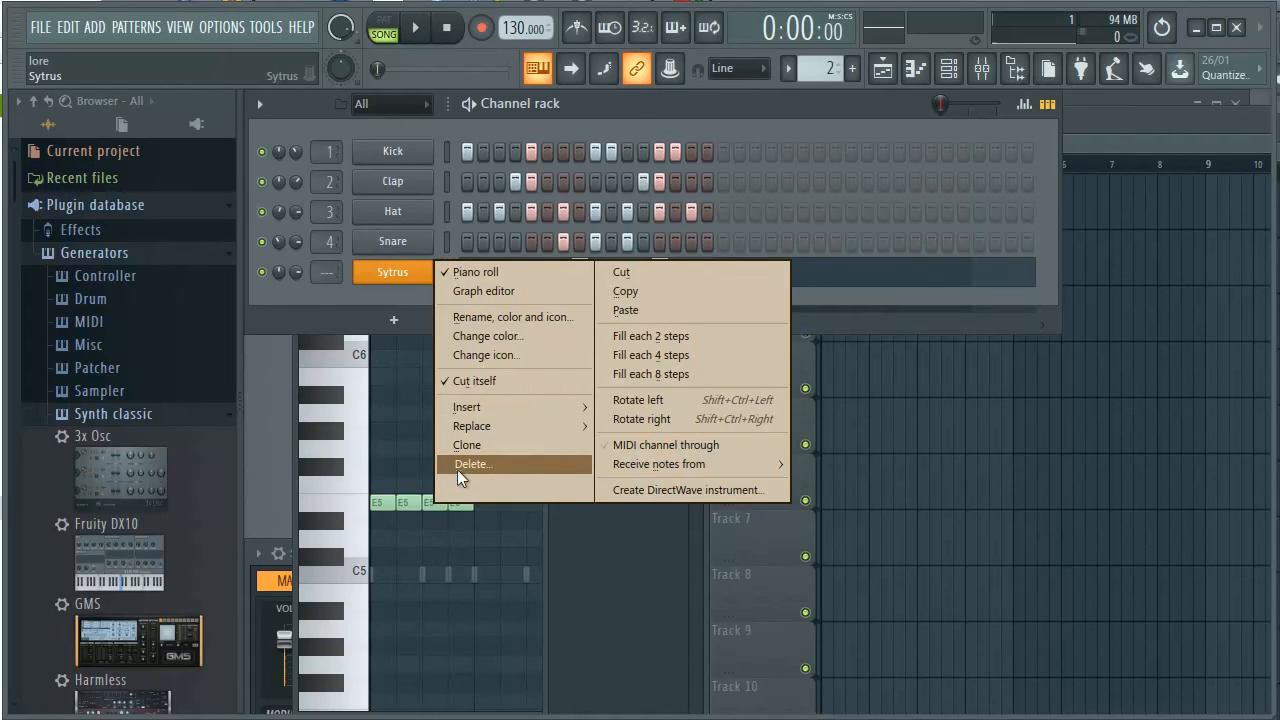
key(Escape)
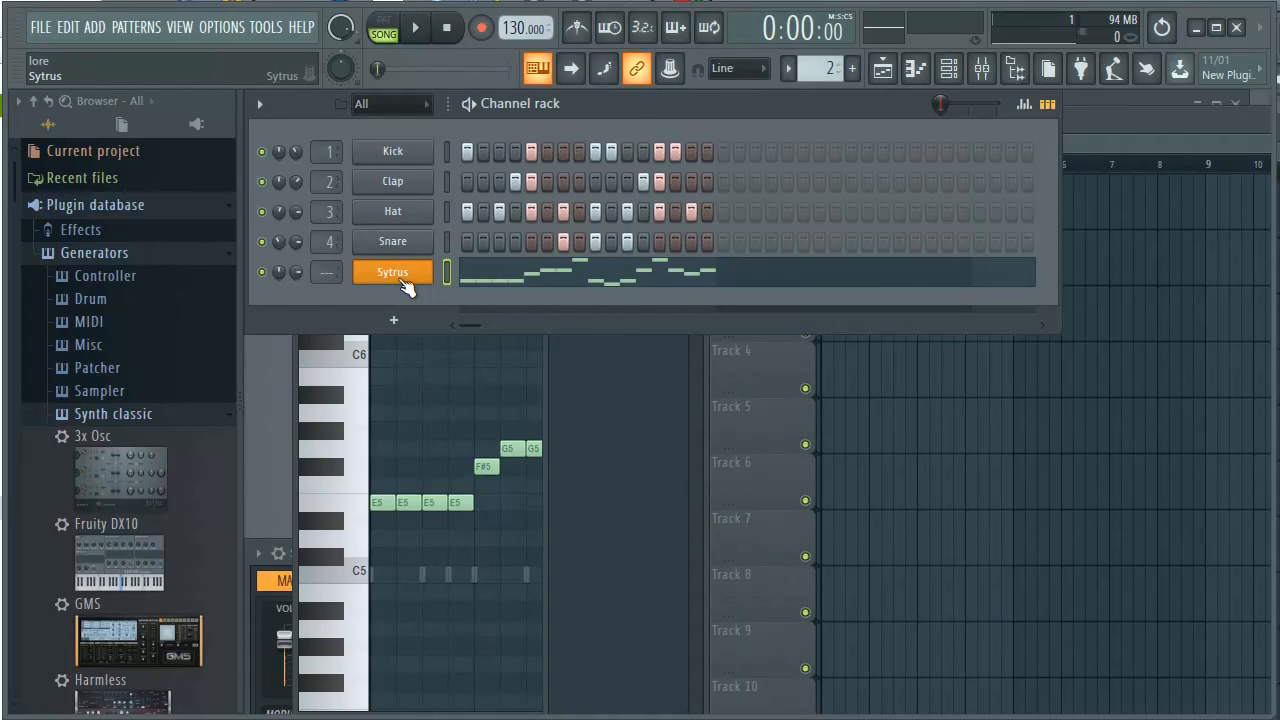